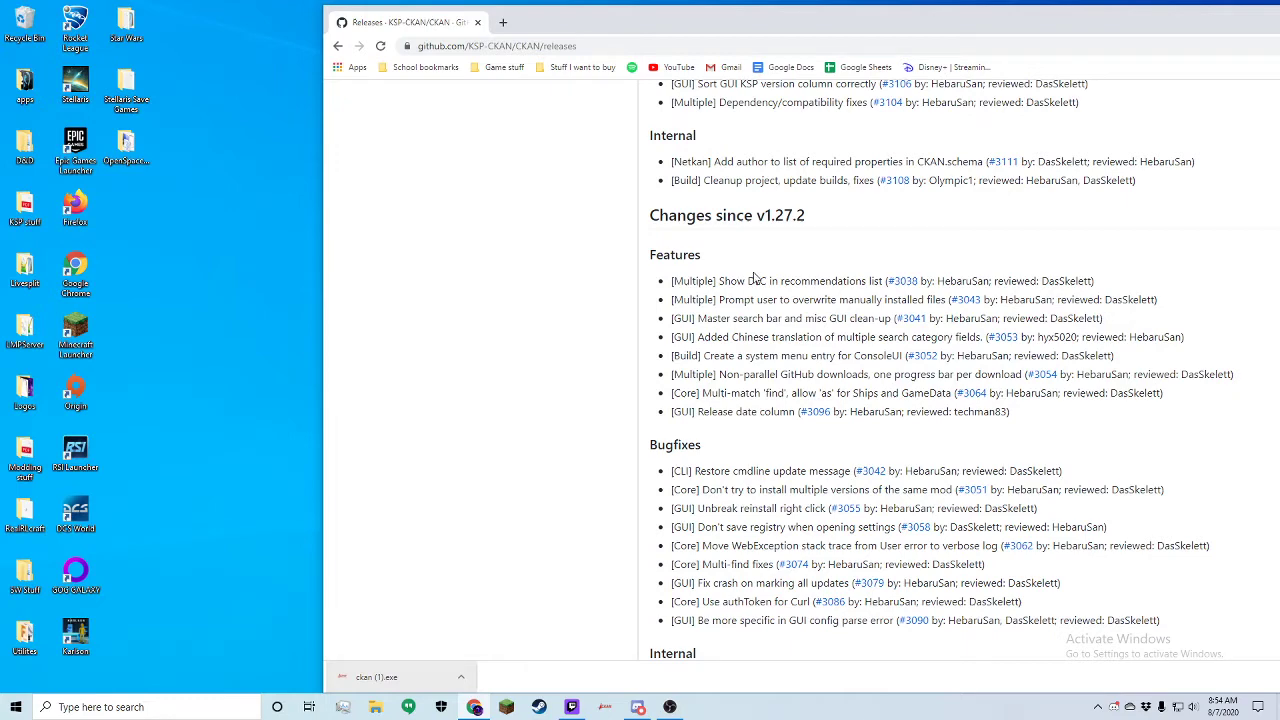
Step: Look through the change log and installation notes of the latest CKAN release, Dyson v1.28.0, on the GitHub releases page
scroll(960, 271, up, 10)
scroll(989, 557, up, 3)
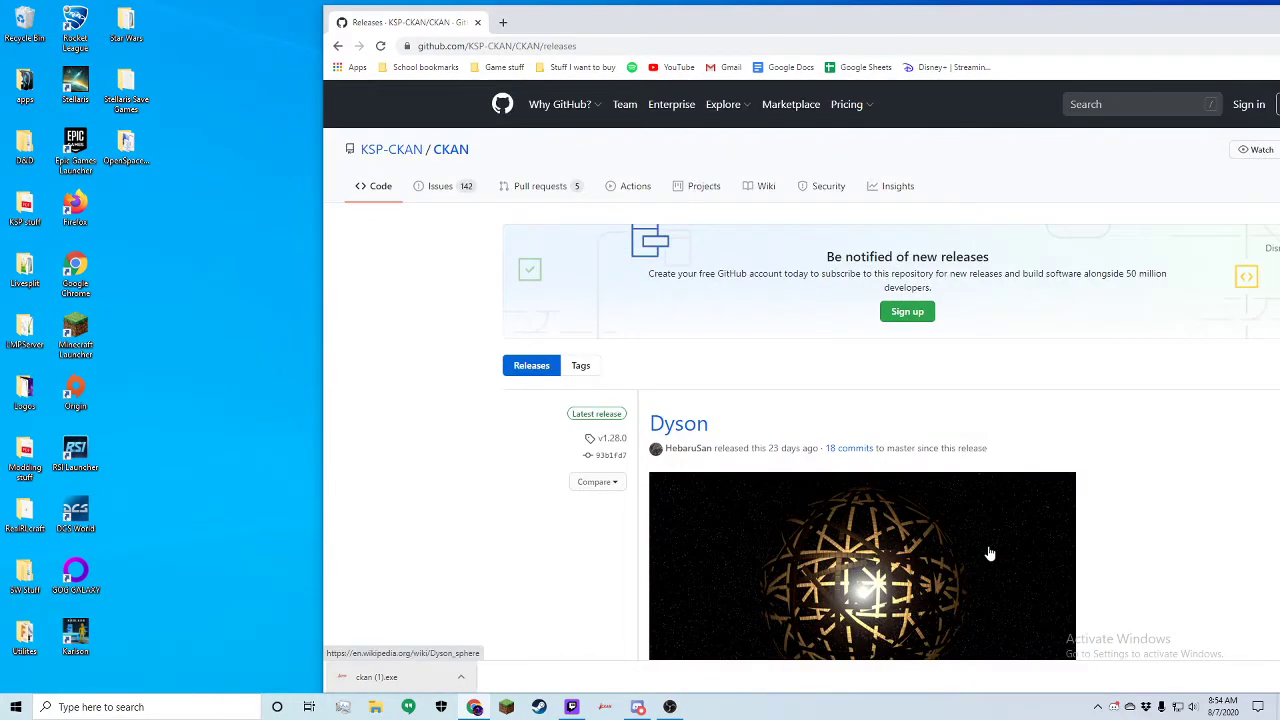
scroll(990, 637, down, 1)
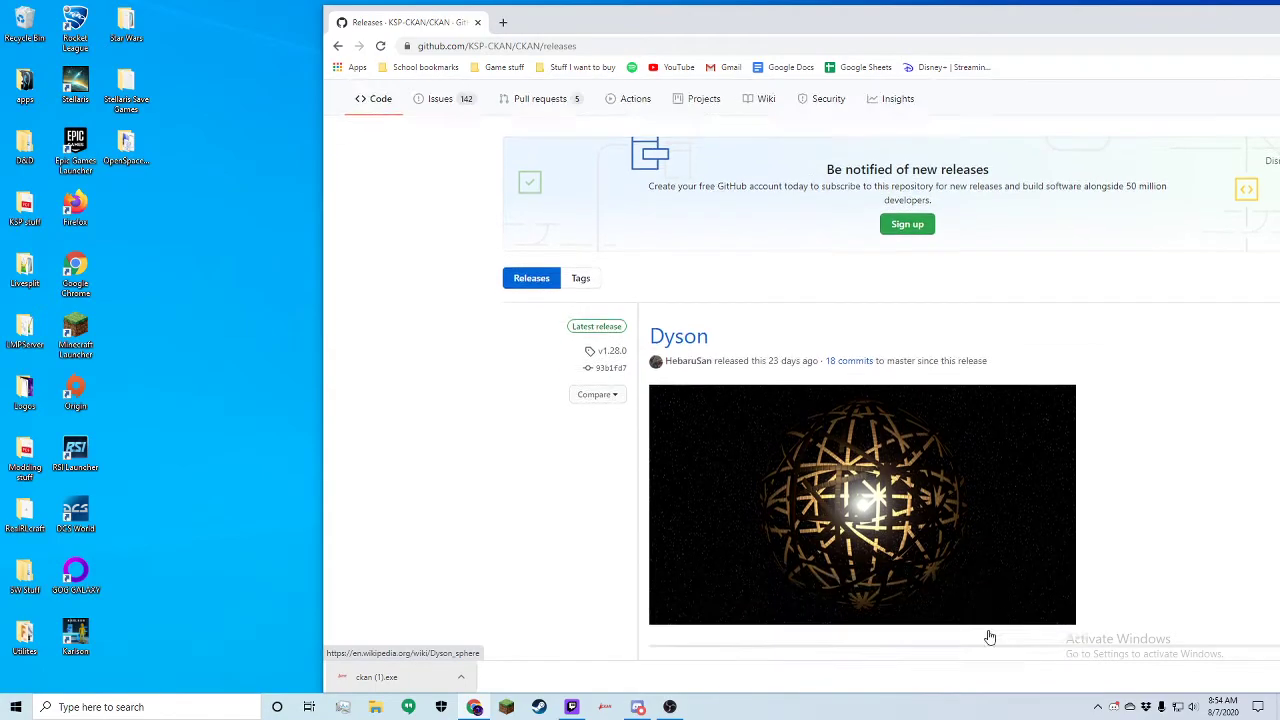
scroll(975, 625, down, 1)
scroll(950, 620, down, 4)
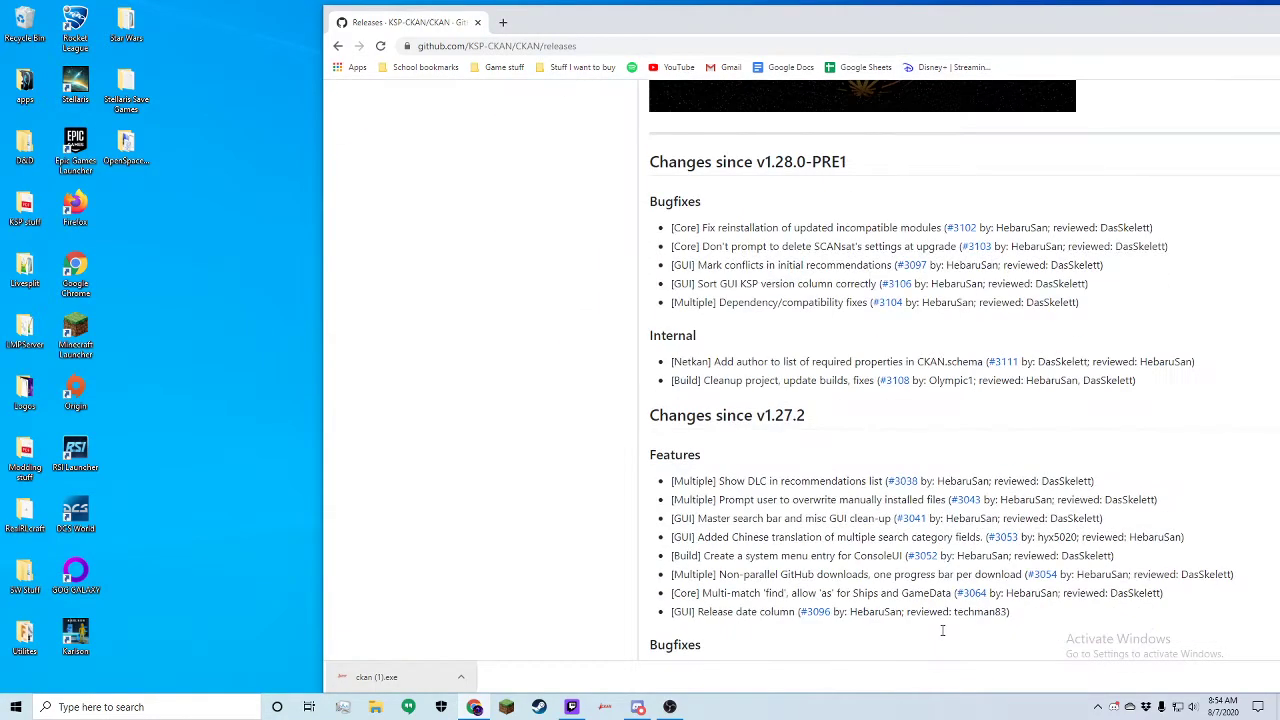
scroll(942, 630, down, 10)
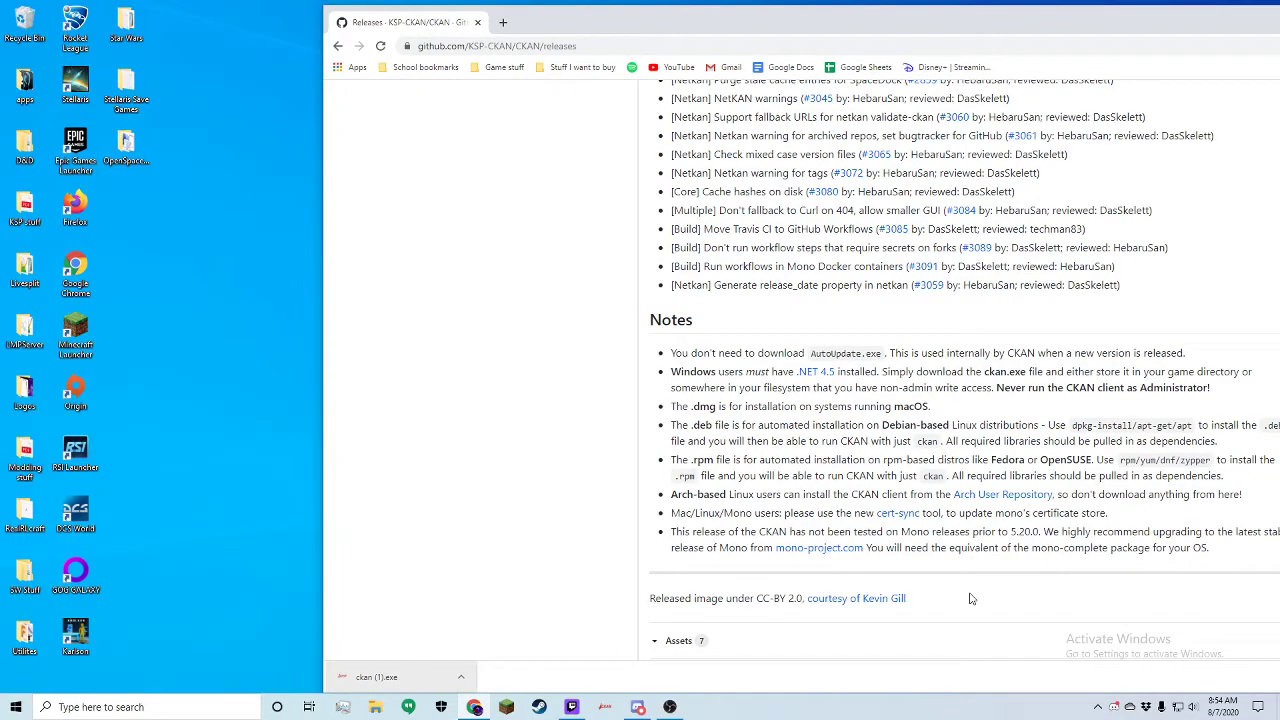
scroll(960, 590, up, 9)
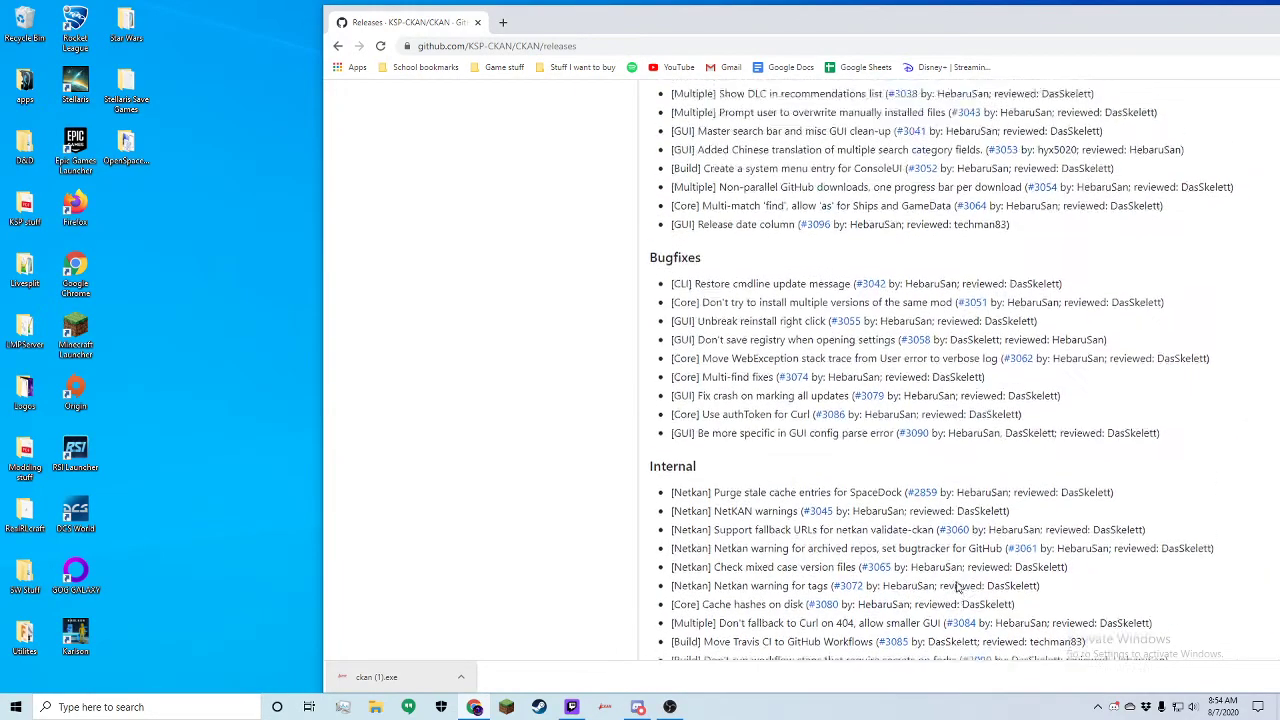
scroll(945, 585, up, 2)
scroll(940, 590, down, 11)
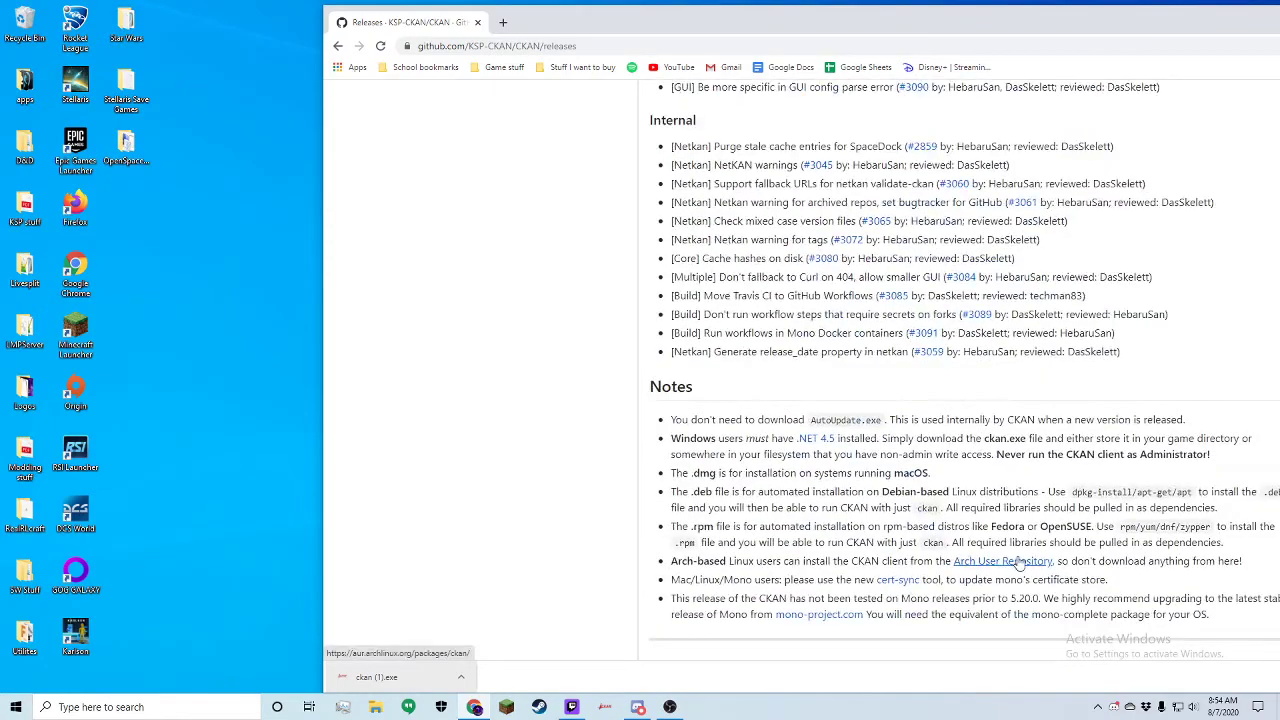
scroll(1018, 566, up, 14)
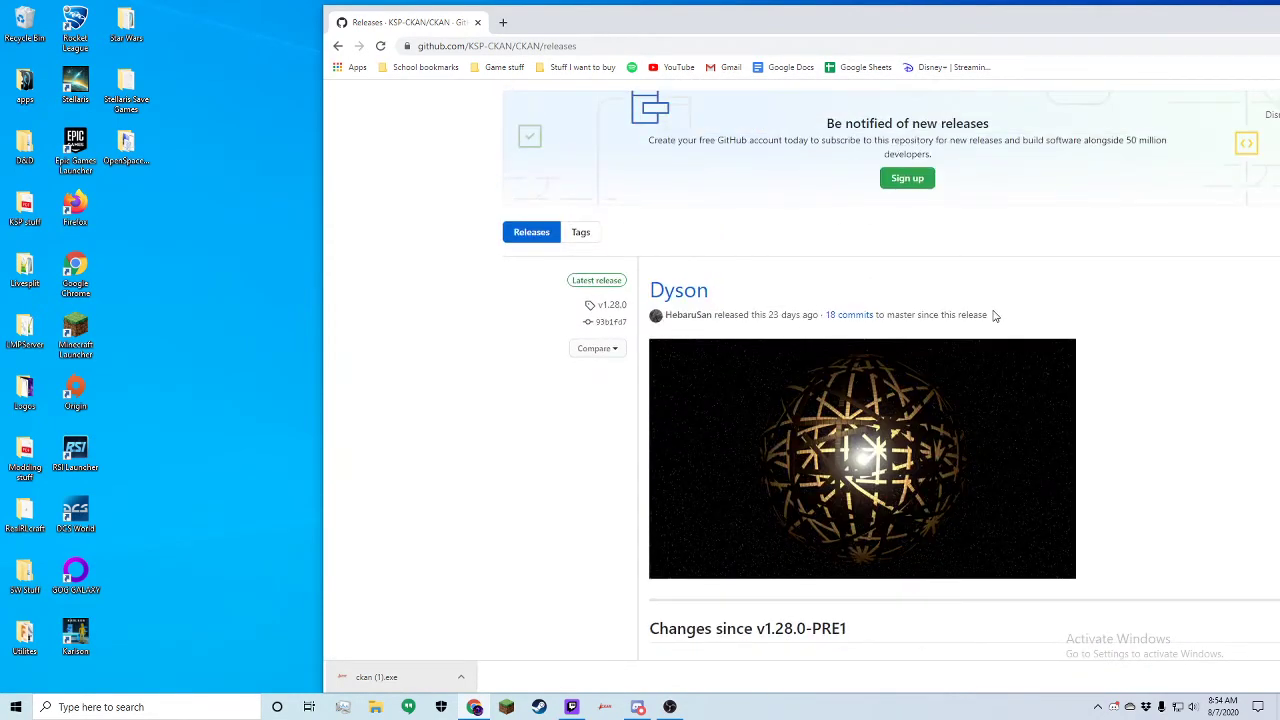
Step: Download ckan.exe from the v1.28.0 release assets and place the downloaded file on the desktop
scroll(994, 312, down, 10)
scroll(1005, 300, down, 5)
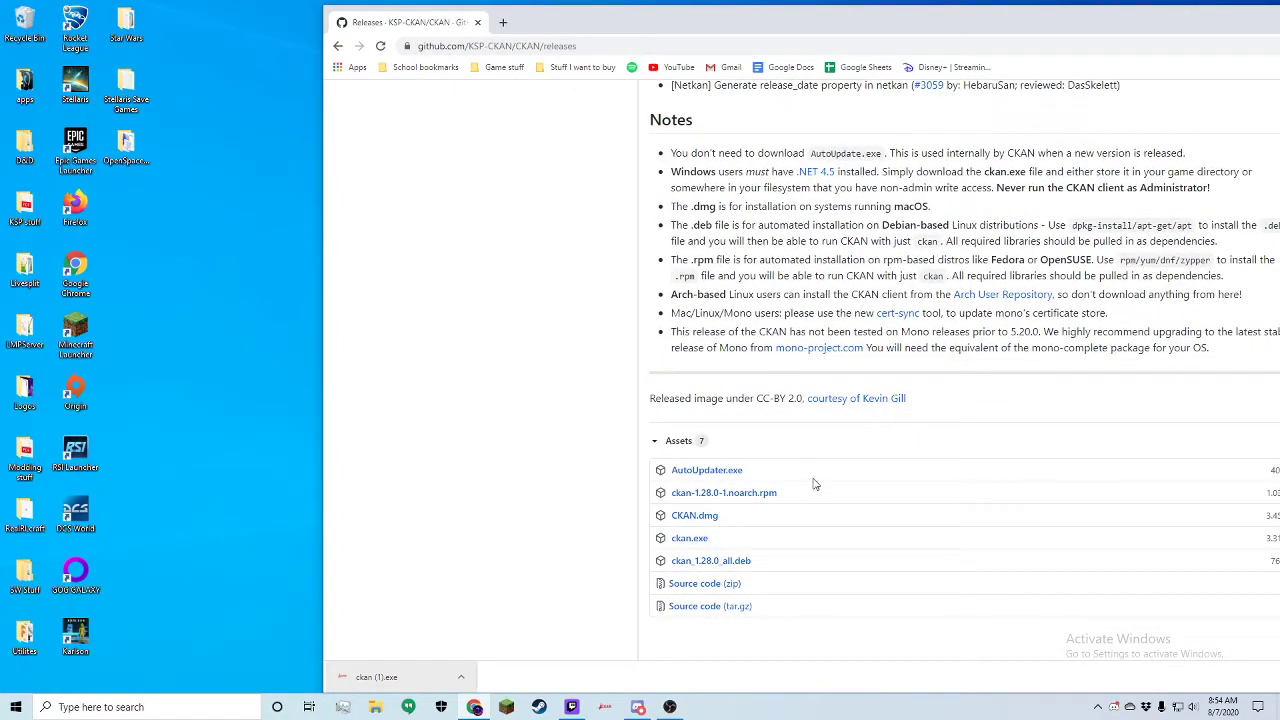
click(686, 539)
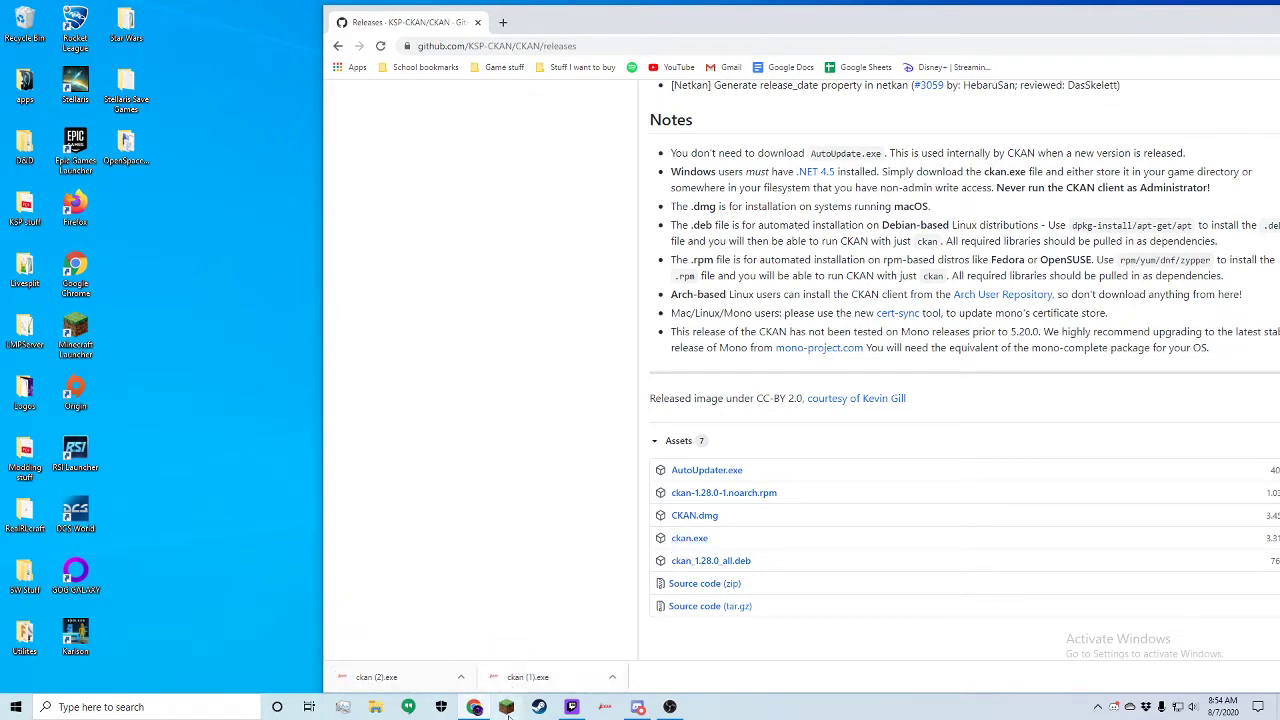
drag(375, 686, 156, 243)
Step: Launch the downloaded CKAN executable from the desktop and allow it to run despite the SmartScreen block
double_click(137, 217)
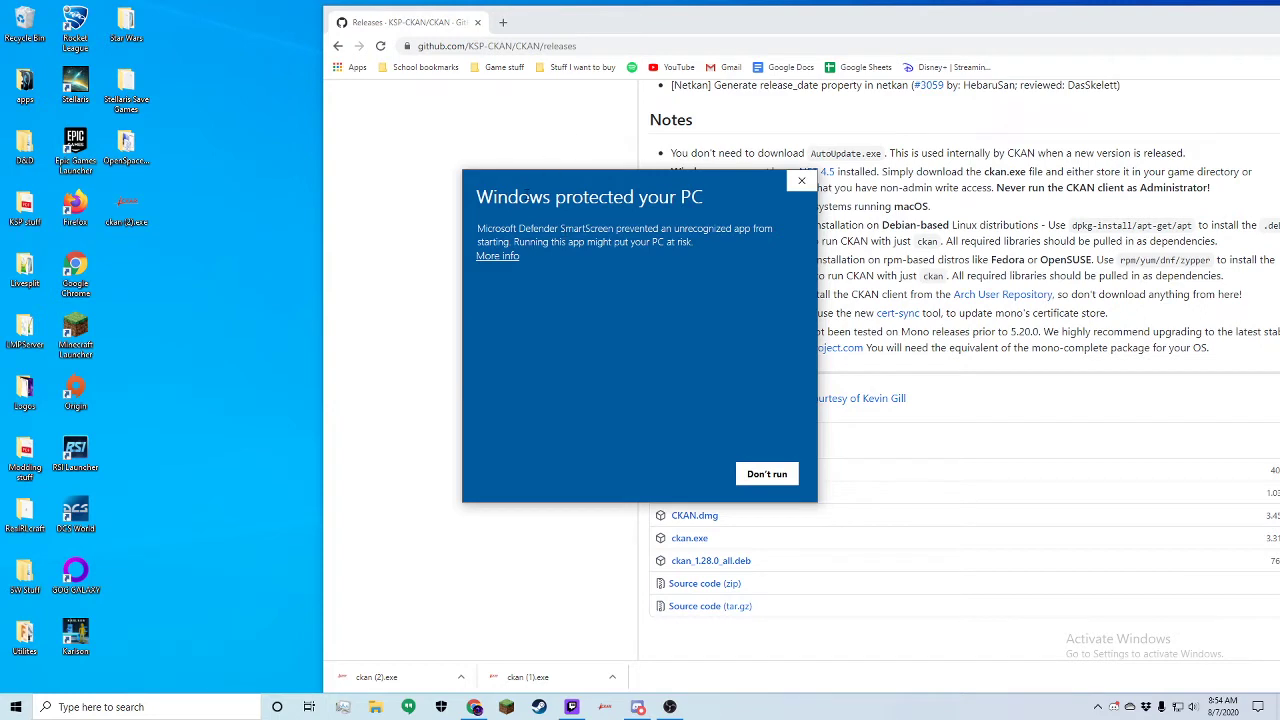
drag(527, 197, 604, 203)
click(490, 268)
click(504, 256)
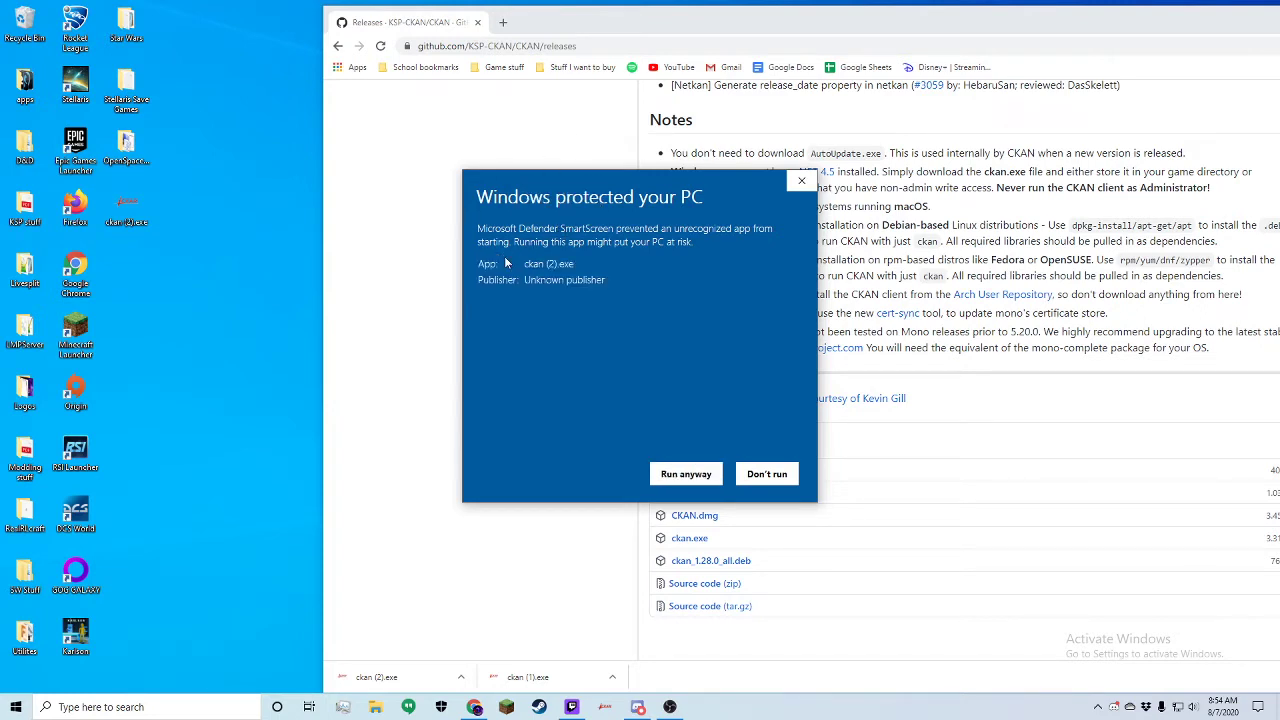
click(684, 476)
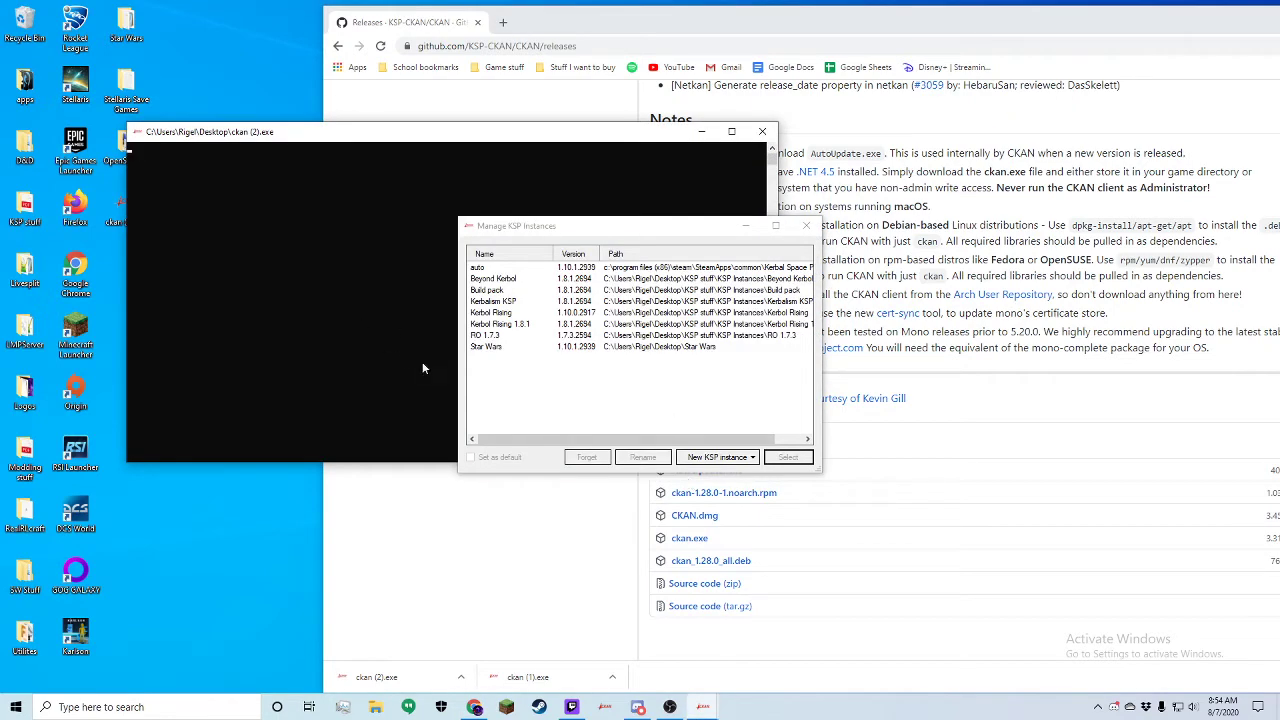
Step: Add a KSP instance to CKAN using buildID64.txt from the Visual Pack folder under Desktop > KSP stuff > KSP Instances
click(507, 366)
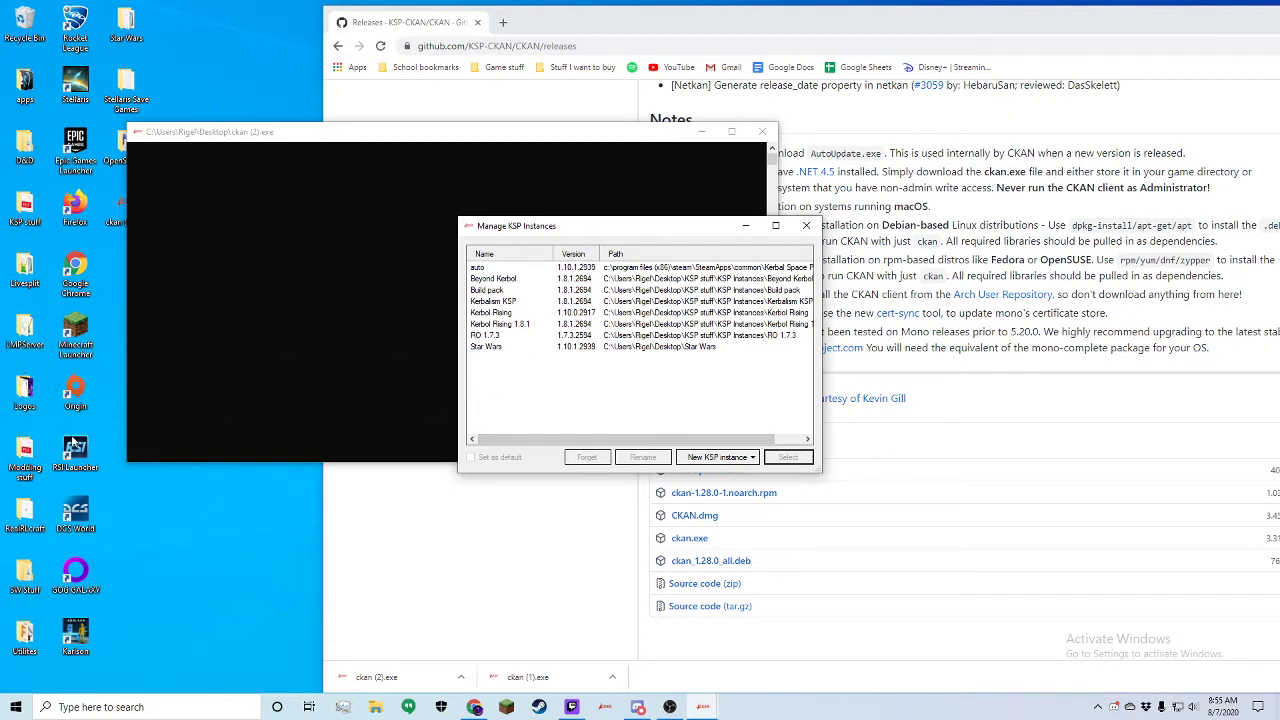
click(716, 460)
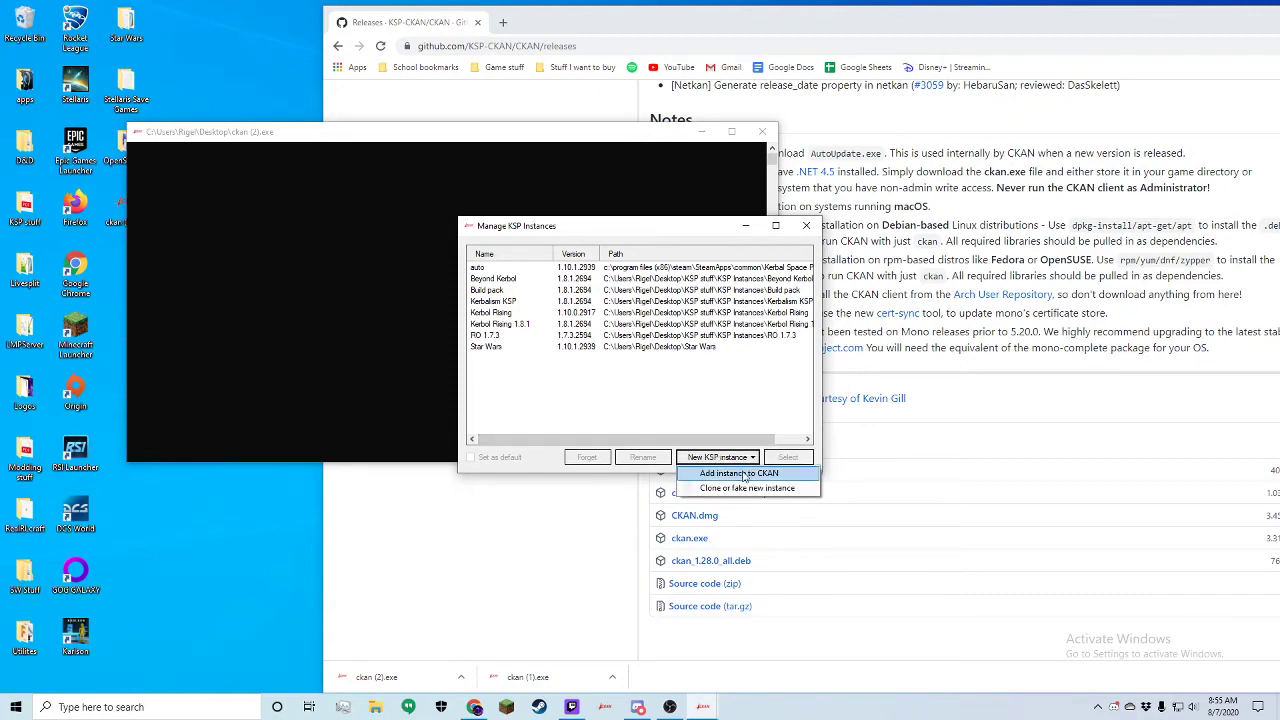
click(741, 474)
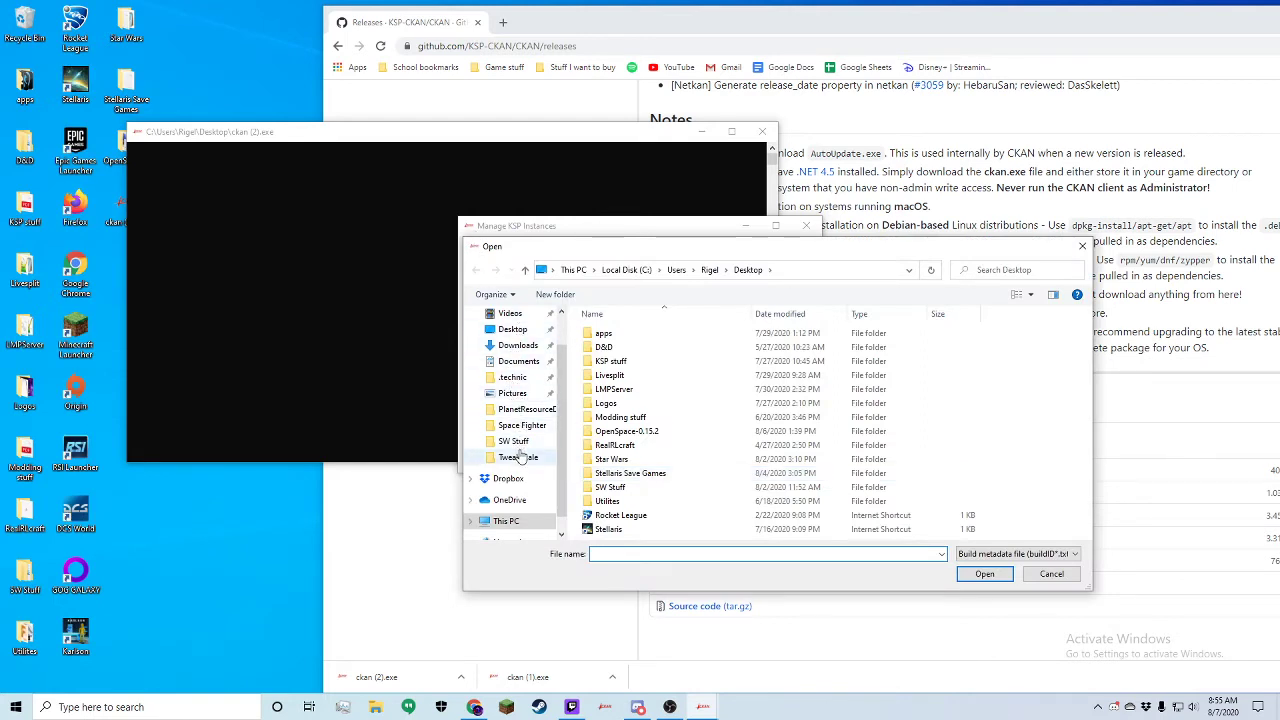
scroll(516, 440, up, 1)
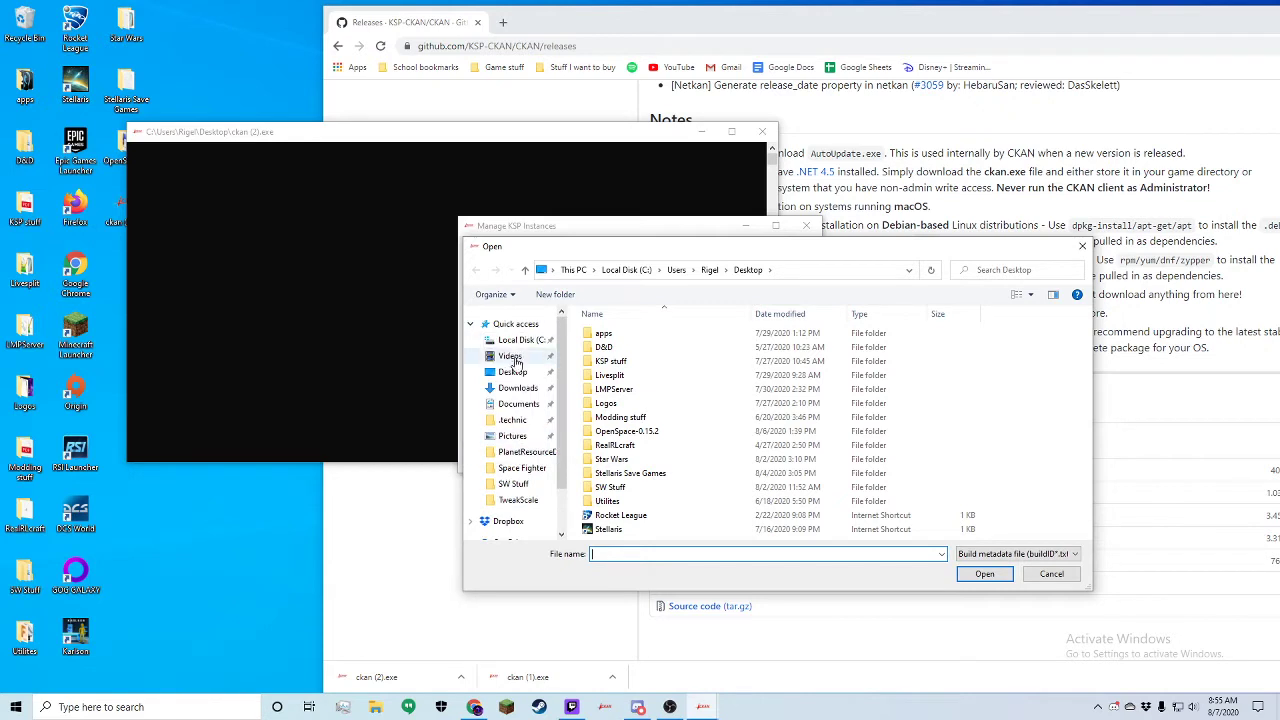
click(511, 374)
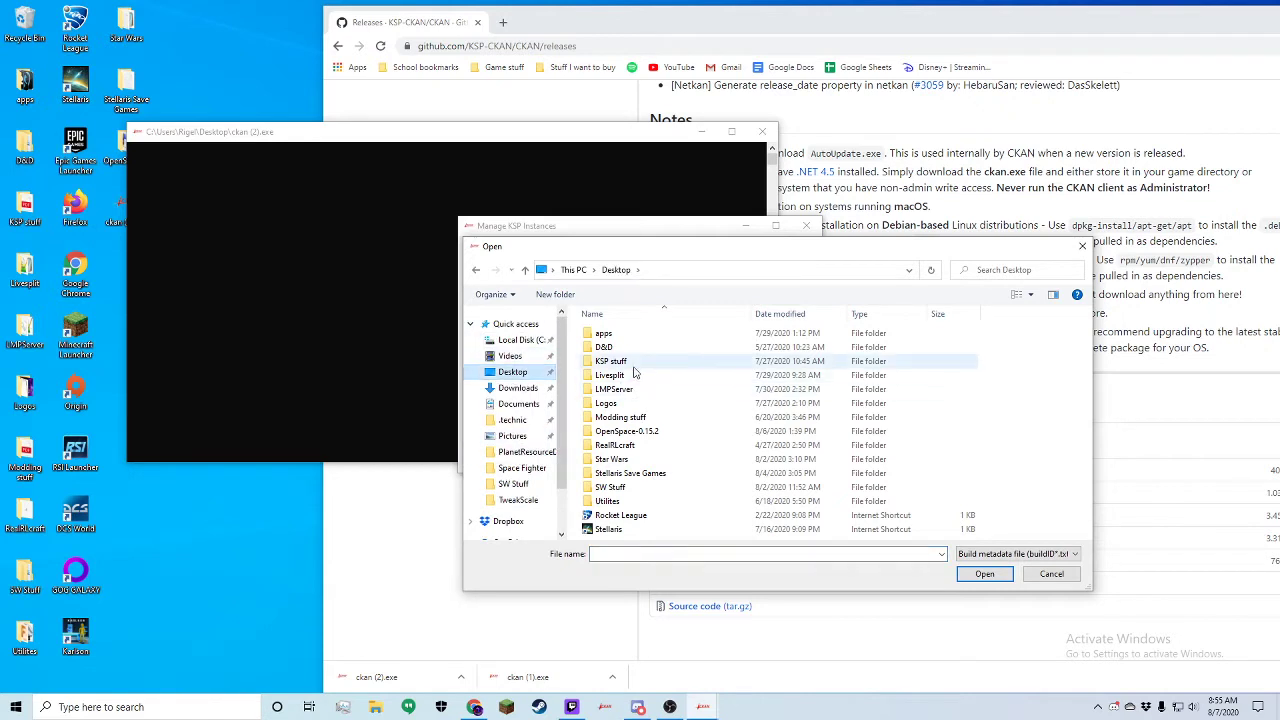
double_click(633, 364)
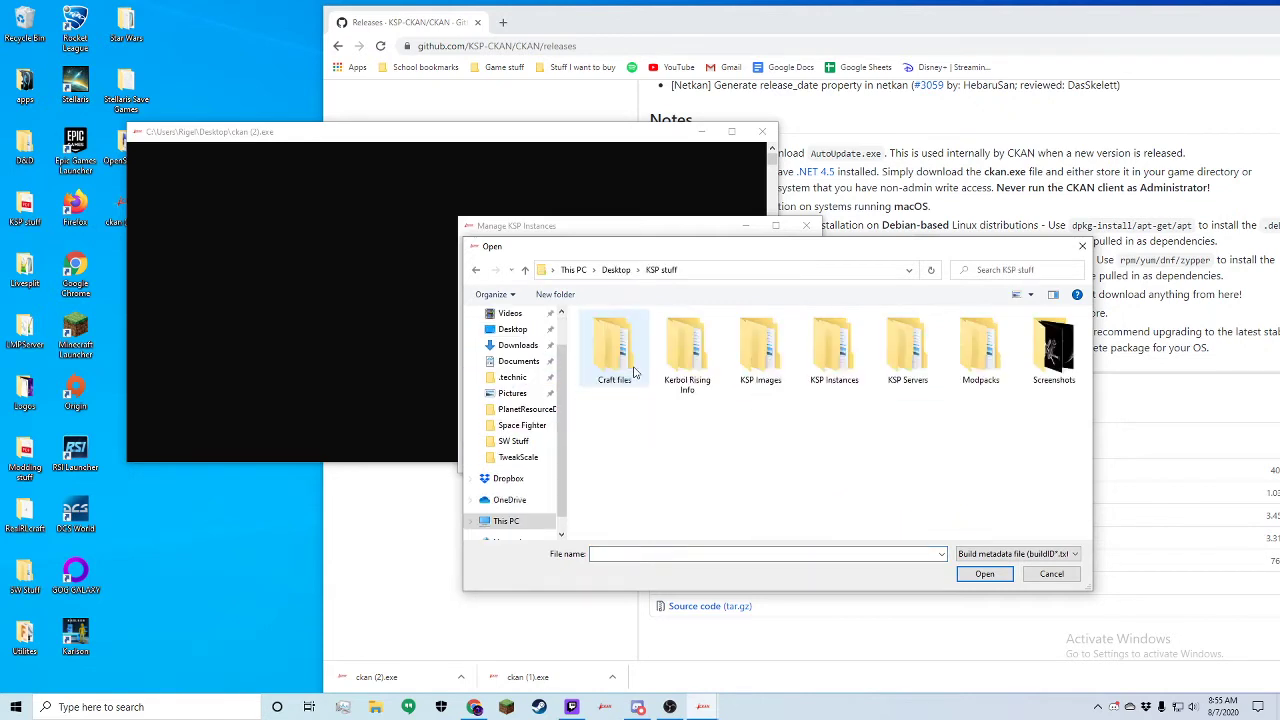
double_click(846, 358)
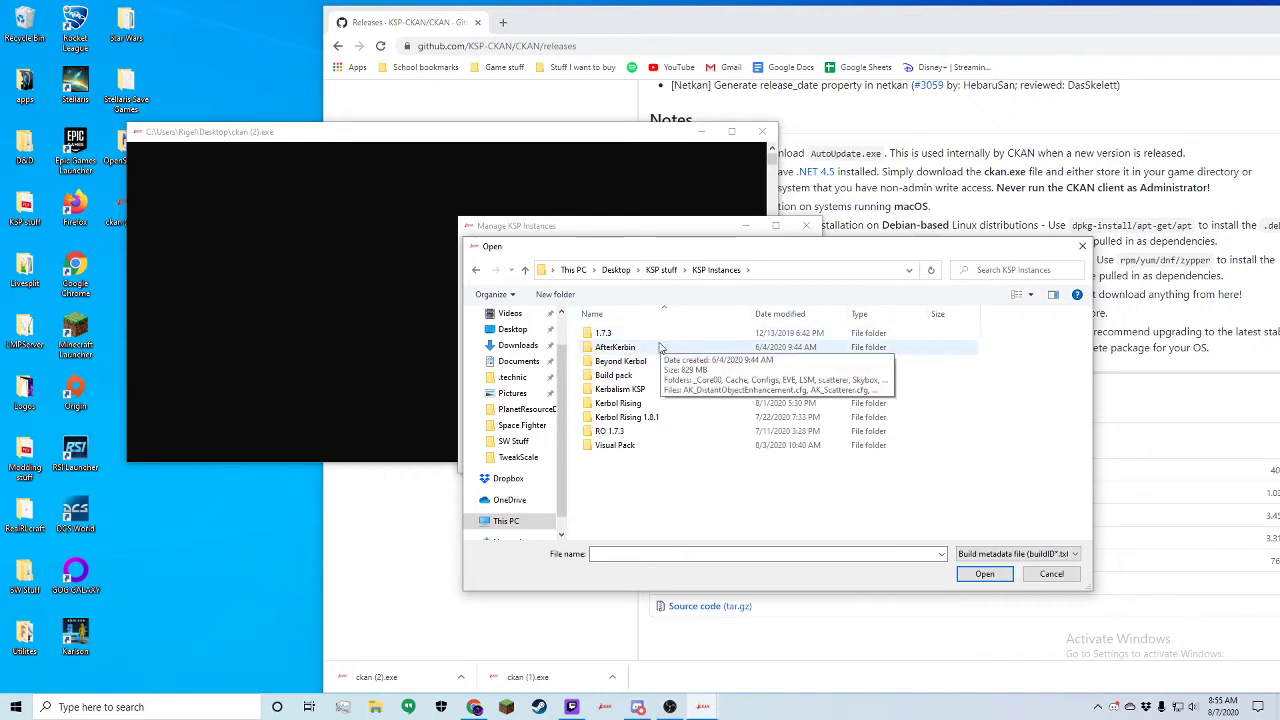
double_click(655, 446)
scroll(690, 425, down, 1)
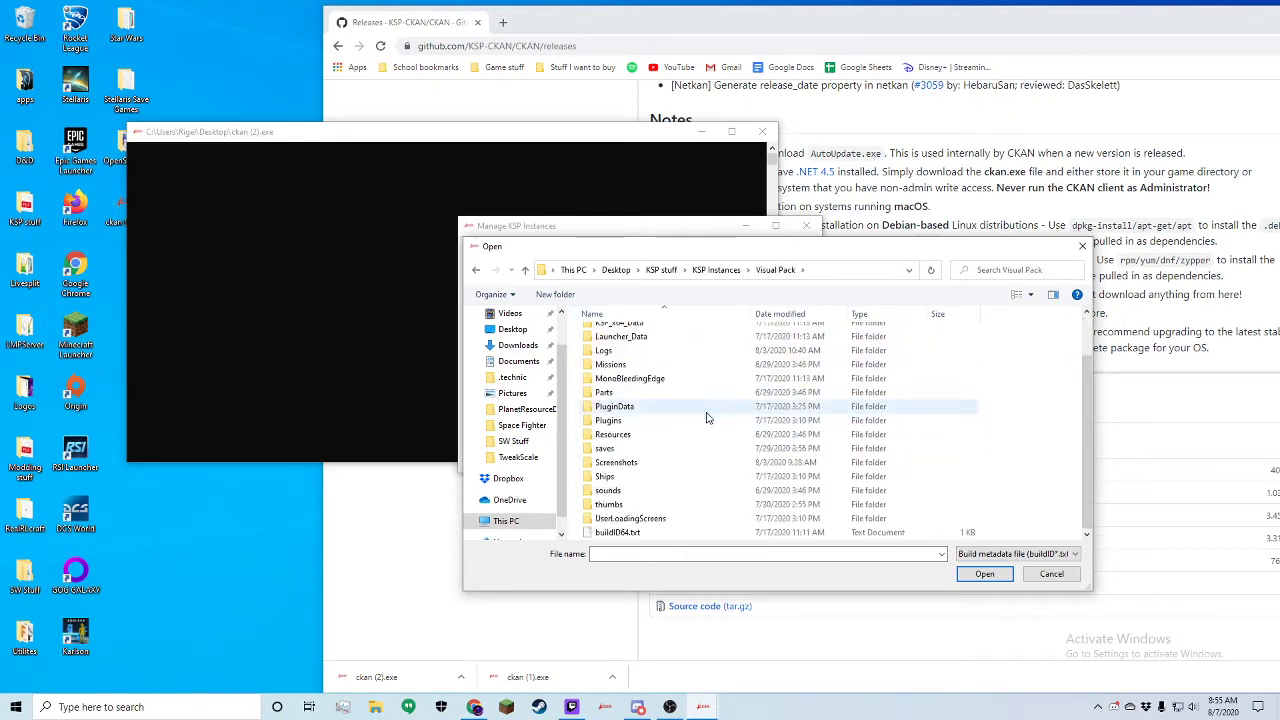
click(653, 533)
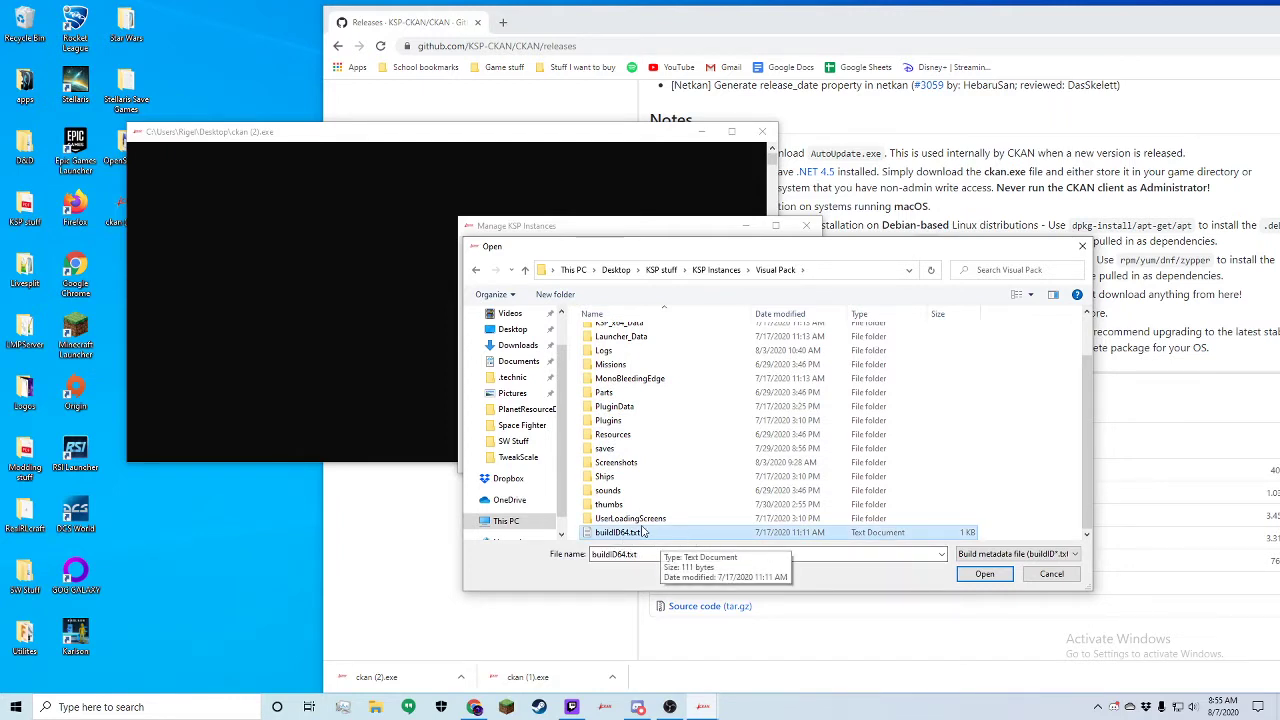
click(996, 574)
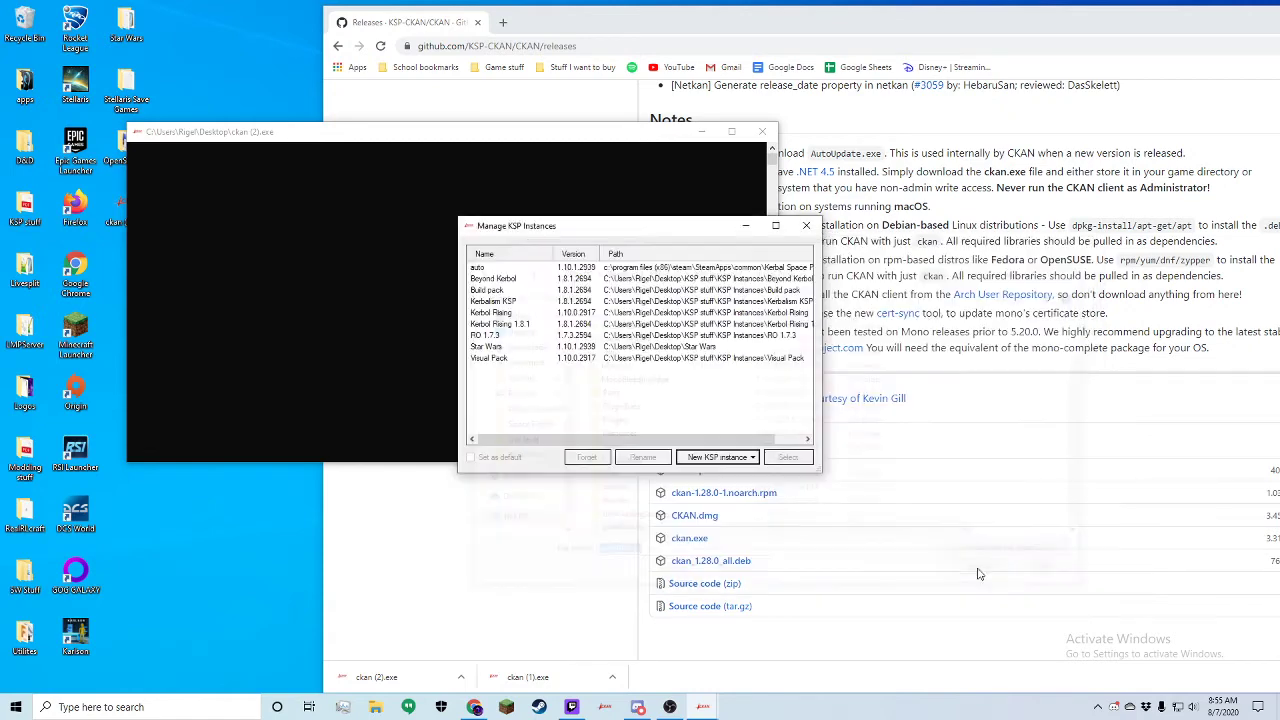
Step: Load the Visual Pack instance and permit CKAN to add the handler for ckan:// URLs
click(522, 360)
click(786, 458)
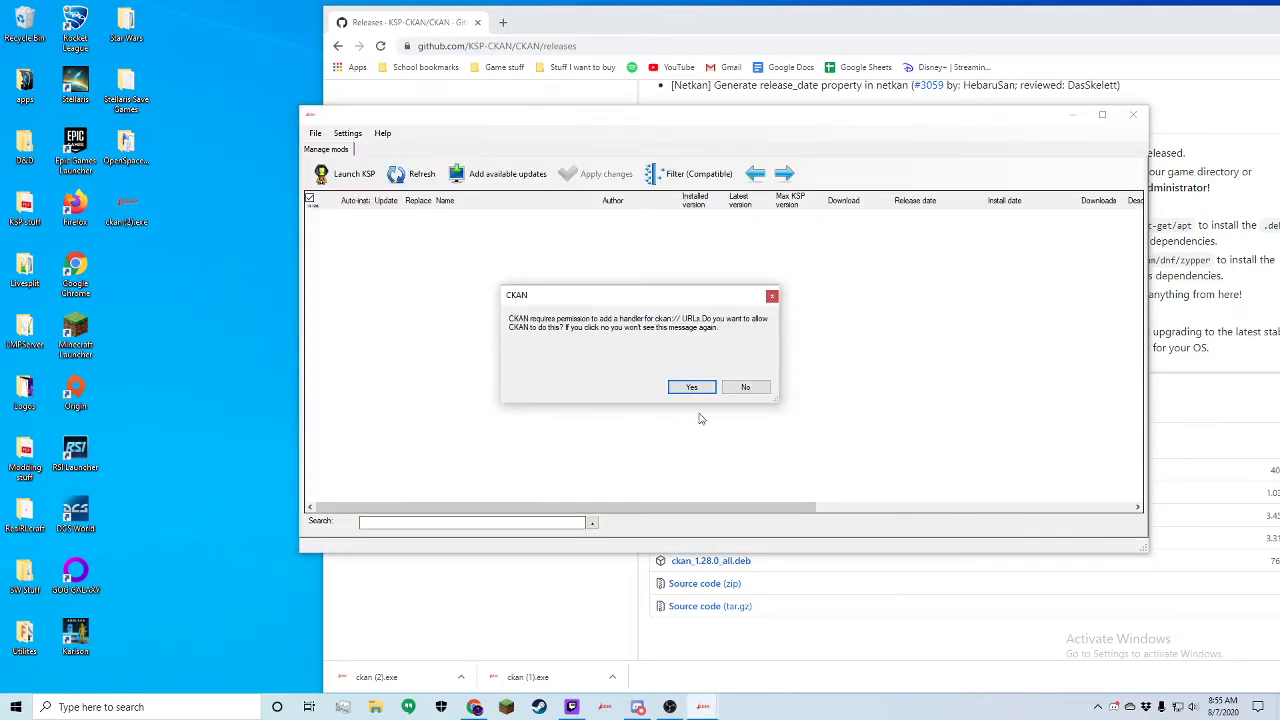
click(709, 389)
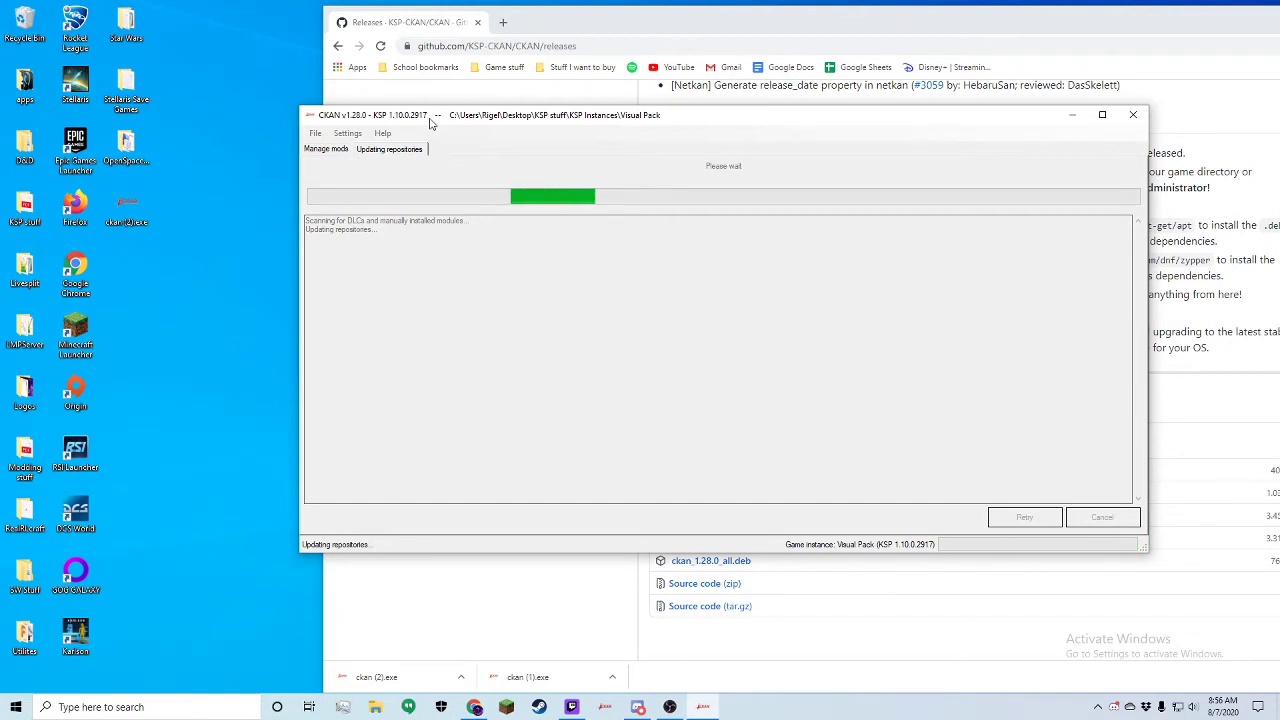
drag(430, 123, 400, 115)
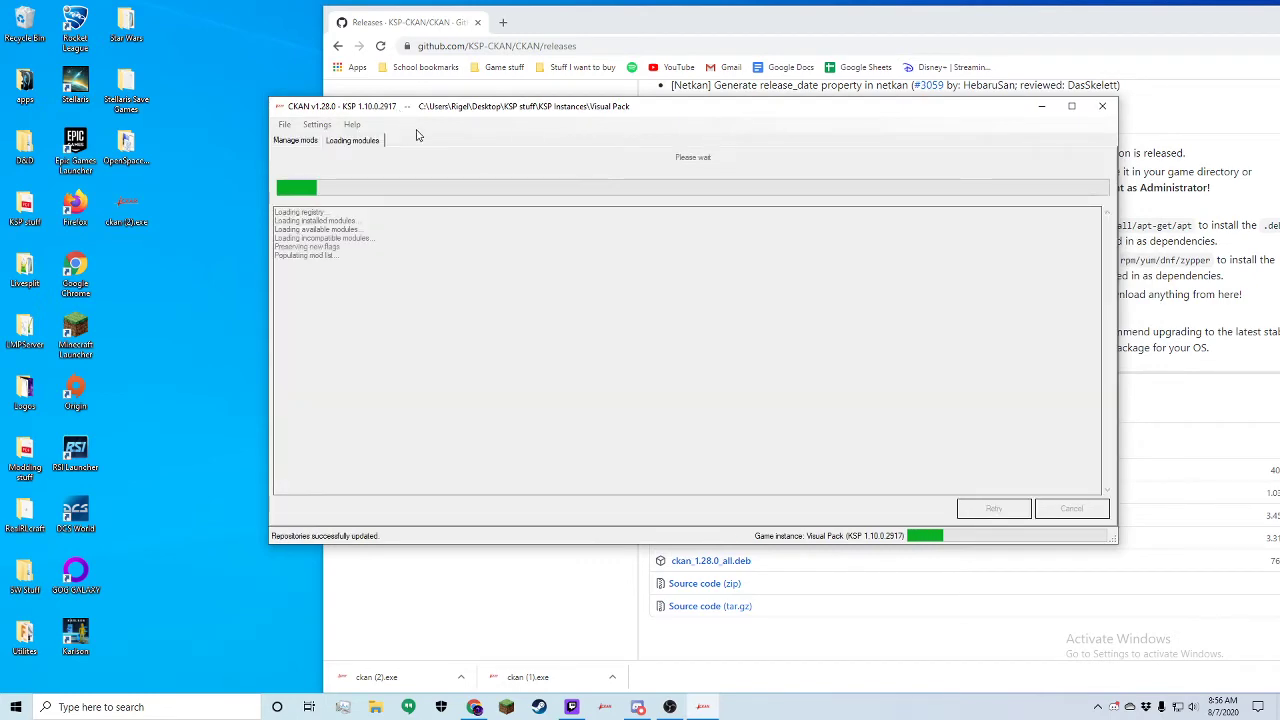
Step: Filter the mod list to installed mods and look through the entries
click(645, 165)
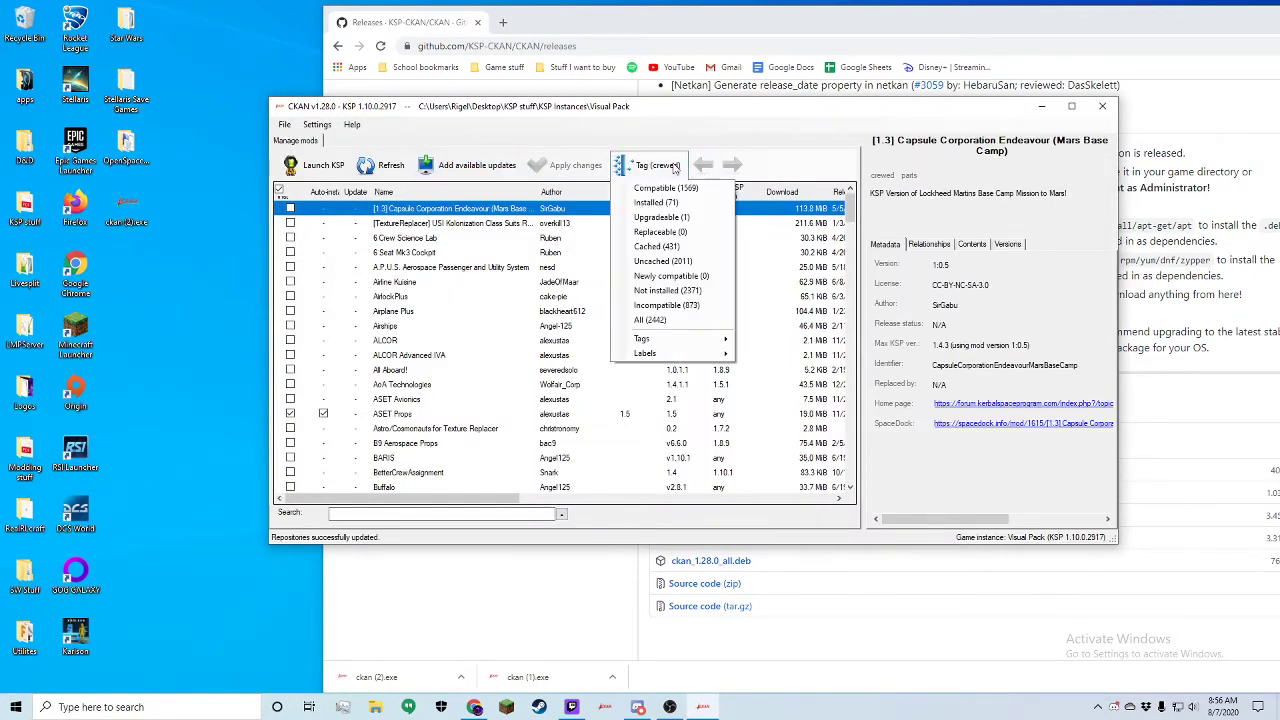
click(680, 207)
scroll(583, 252, down, 5)
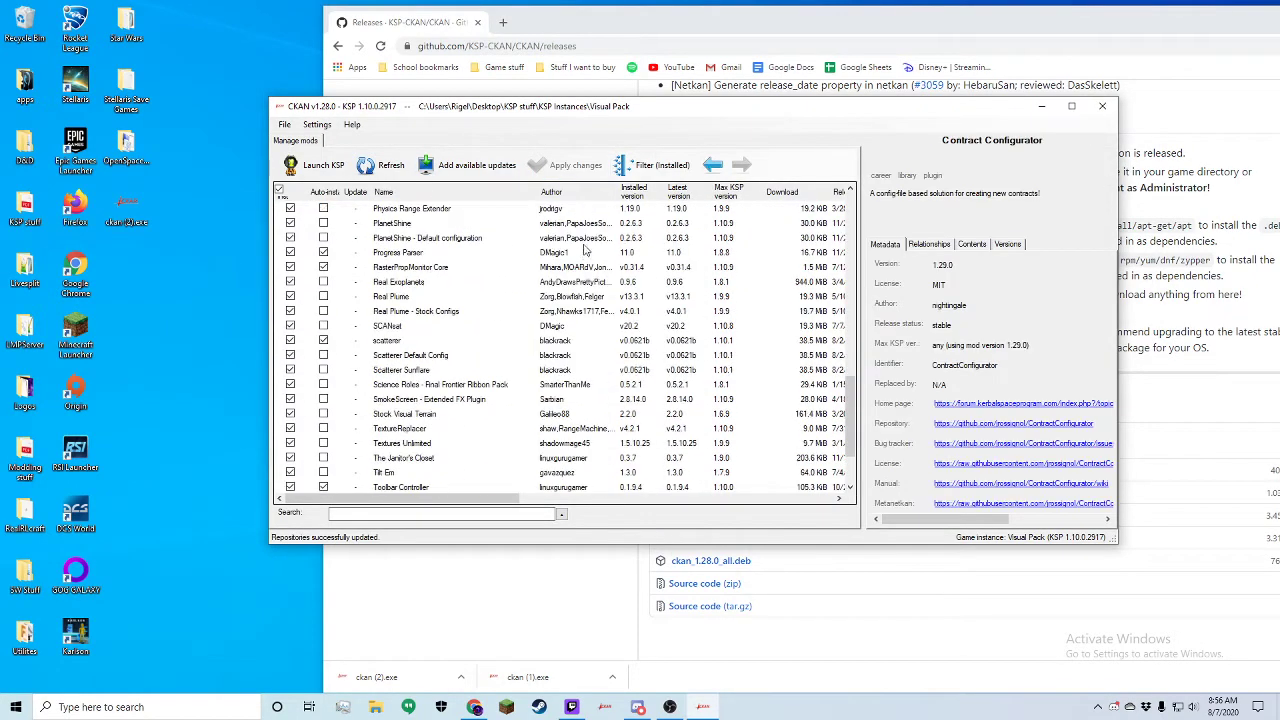
scroll(583, 252, up, 5)
Step: Filter the mod list to compatible mods and mark all available updates for installation
click(657, 166)
click(660, 188)
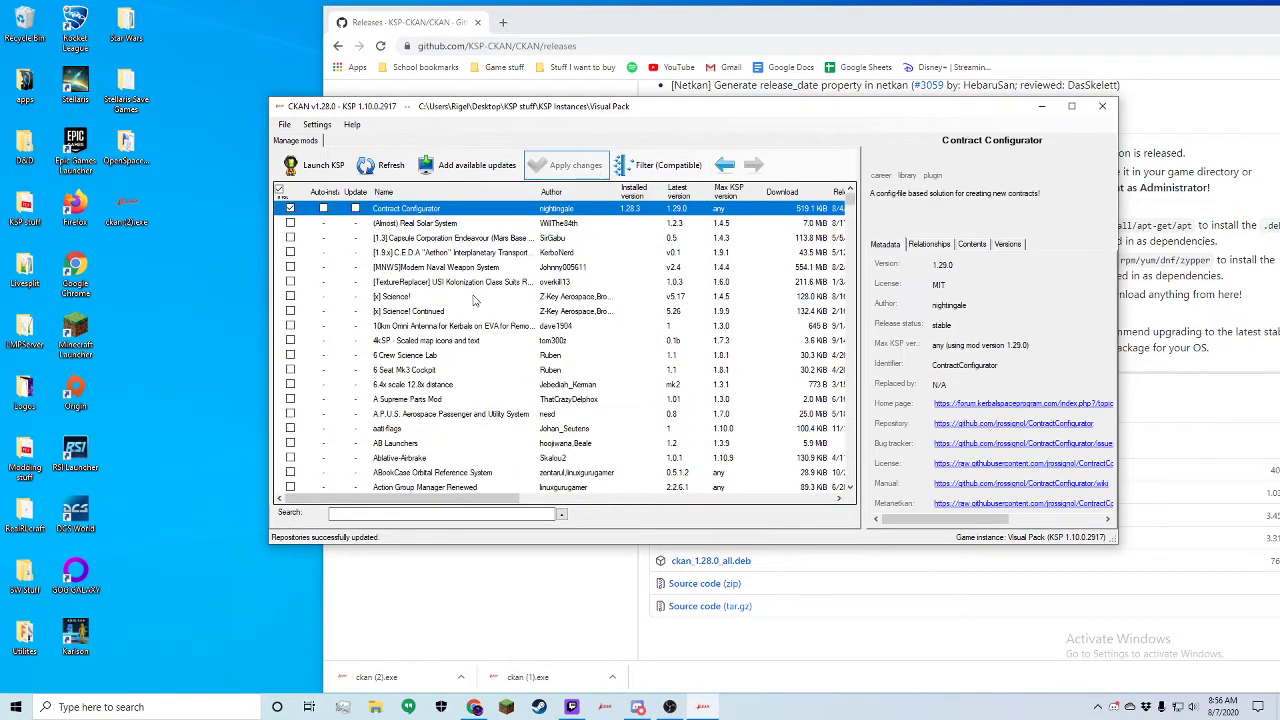
click(471, 172)
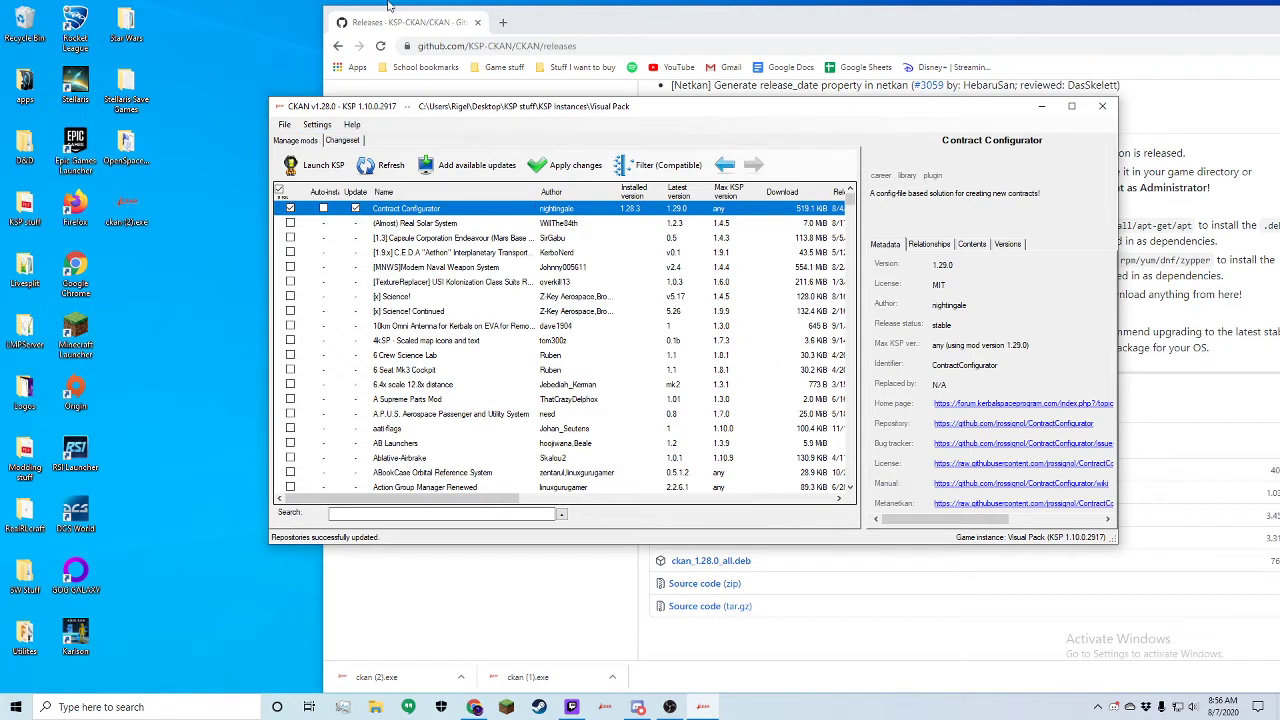
scroll(507, 296, down, 10)
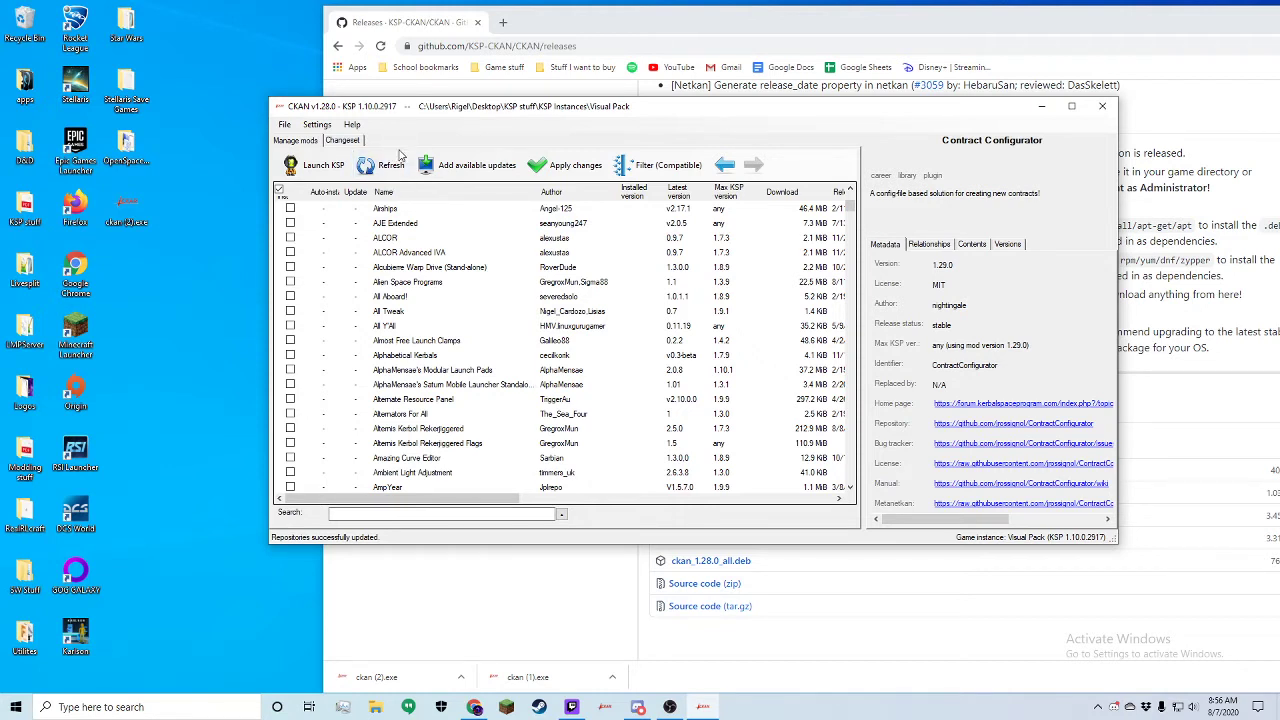
Step: Review the compatible KSP versions for the Visual Pack instance and accept the existing selection
click(319, 126)
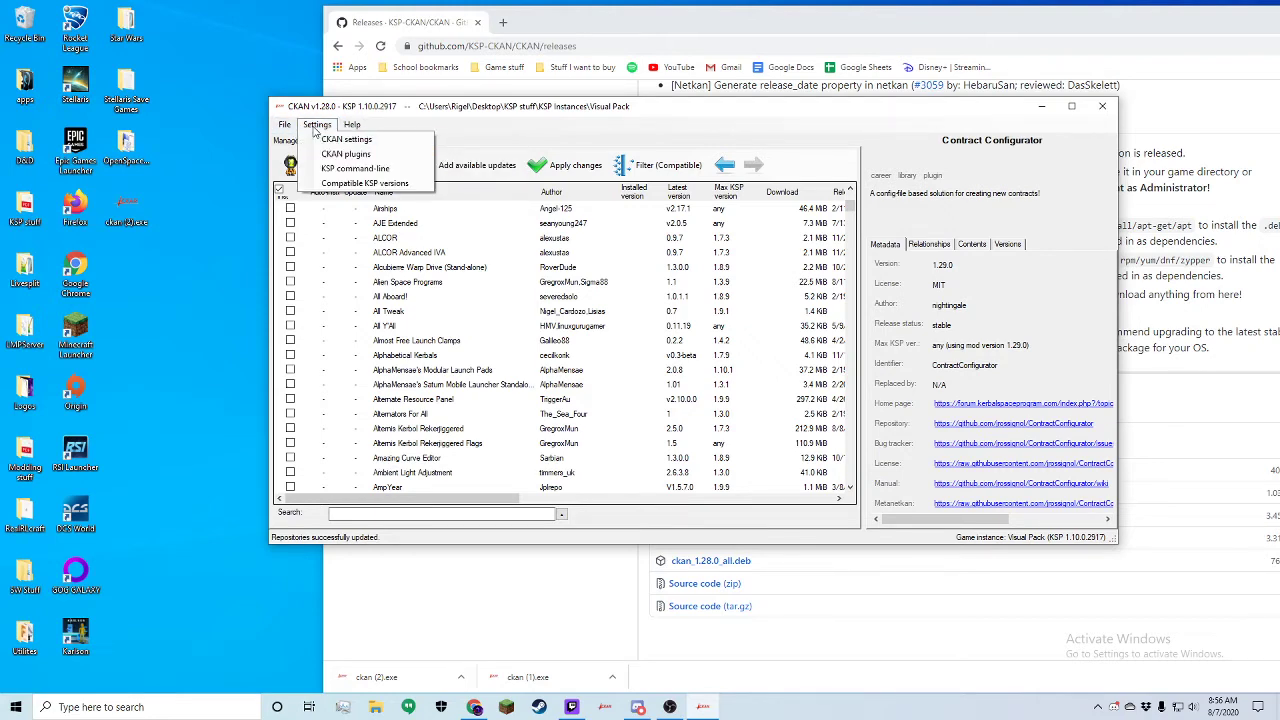
click(350, 184)
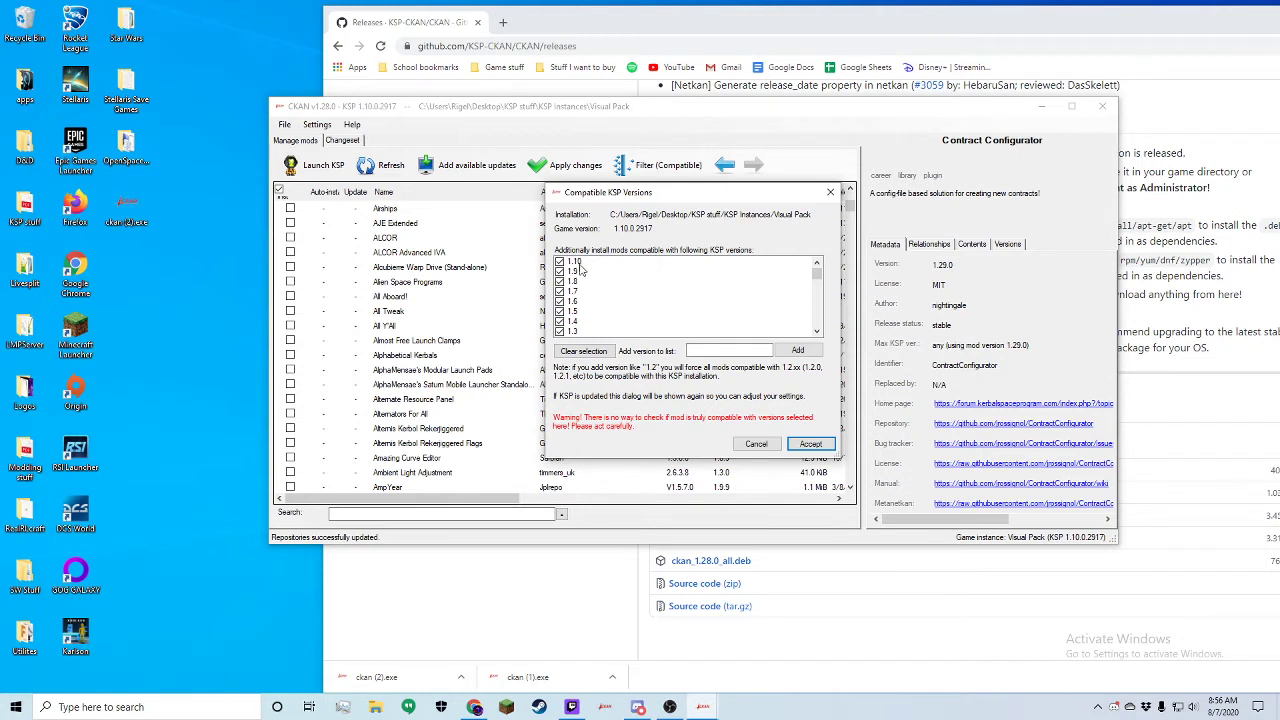
scroll(589, 328, down, 1)
scroll(615, 306, down, 3)
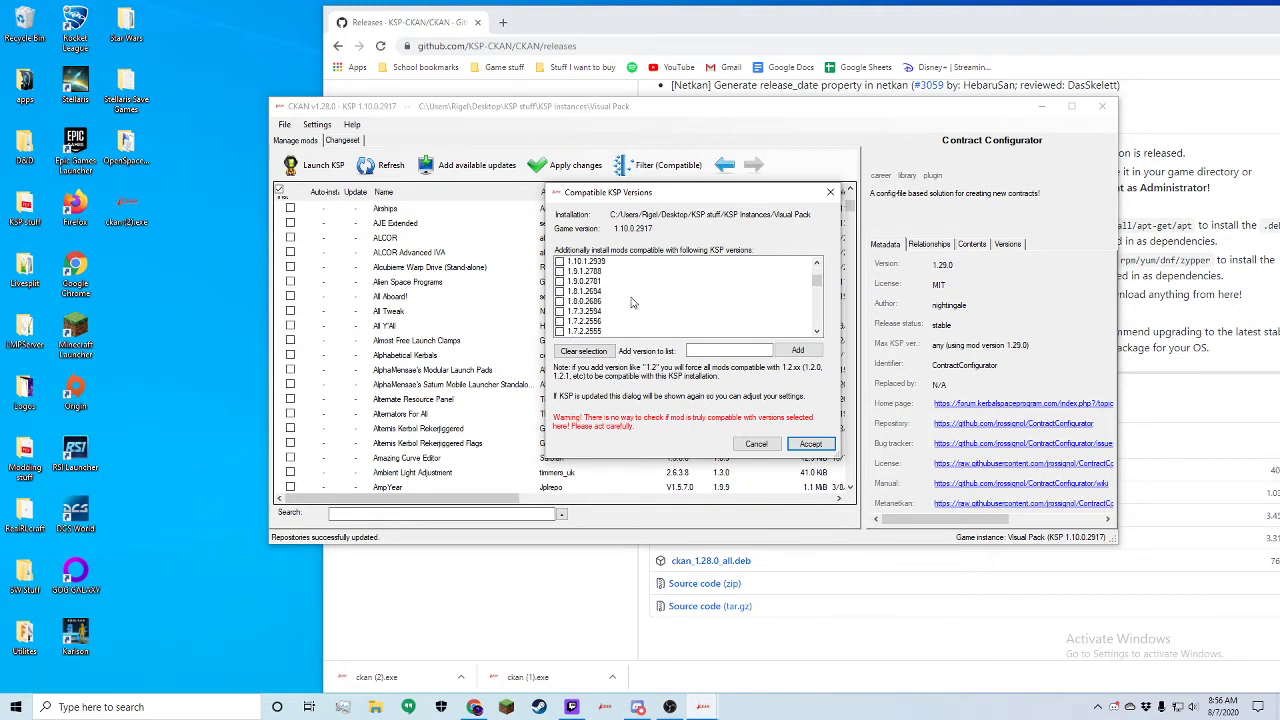
scroll(631, 302, up, 5)
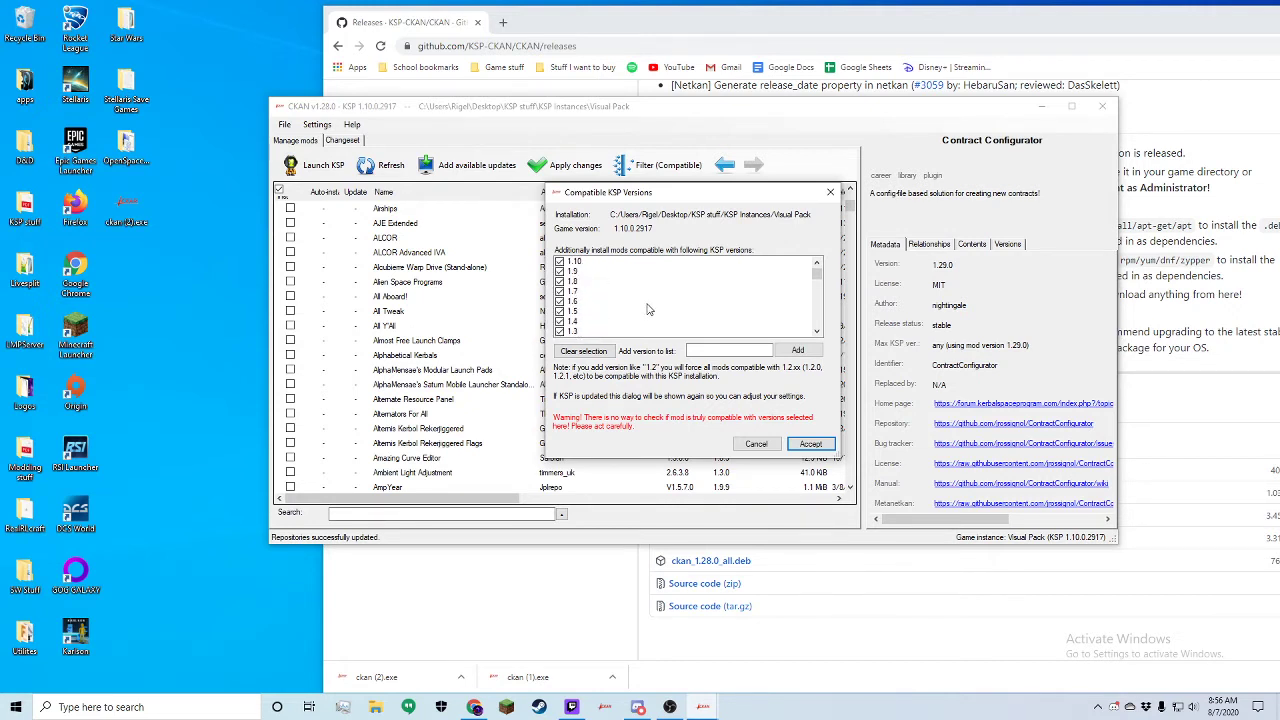
click(810, 444)
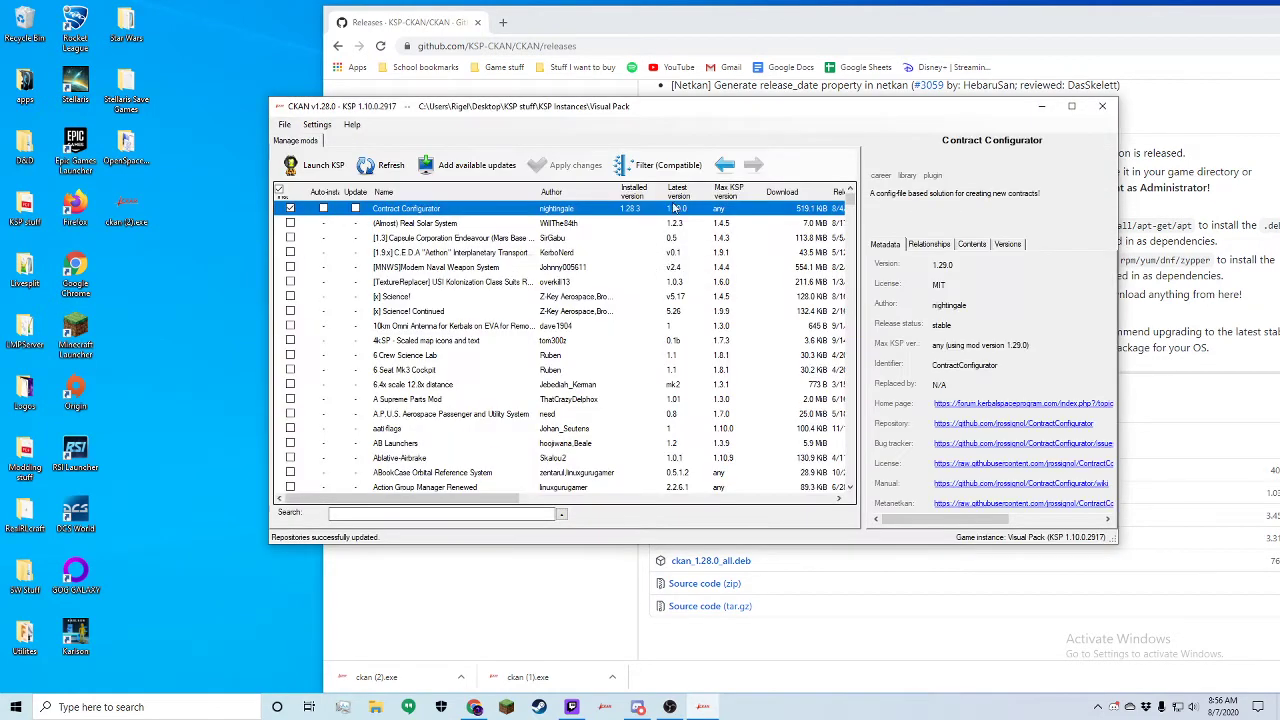
Step: Show all mods in the list, look through the entries, and return the filter to compatible mods
click(682, 168)
click(650, 319)
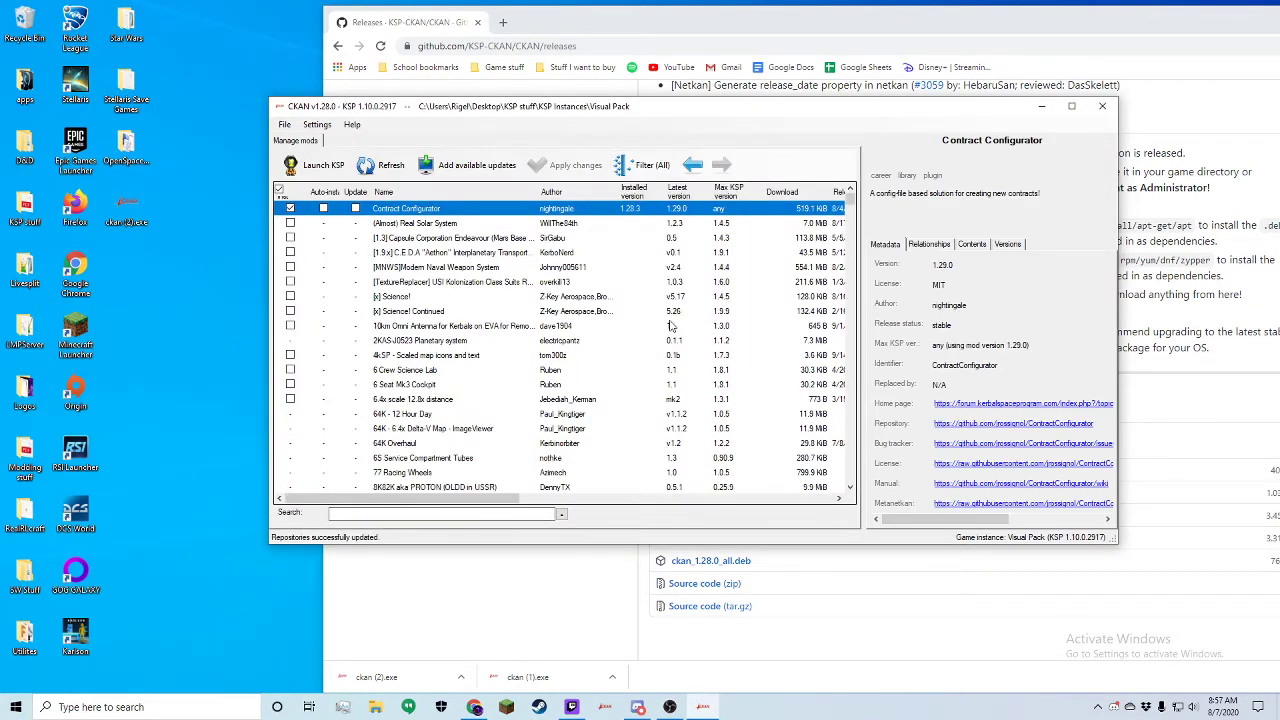
scroll(748, 316, down, 3)
scroll(748, 316, down, 20)
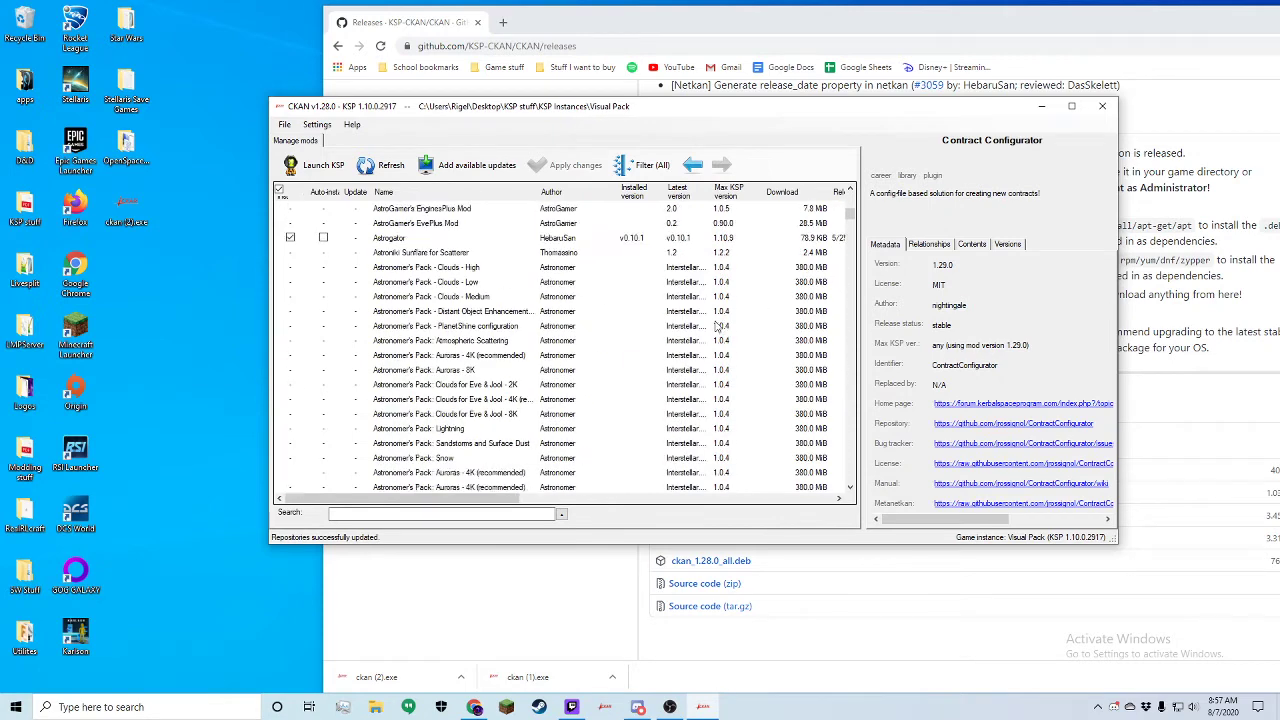
scroll(700, 261, down, 6)
click(627, 165)
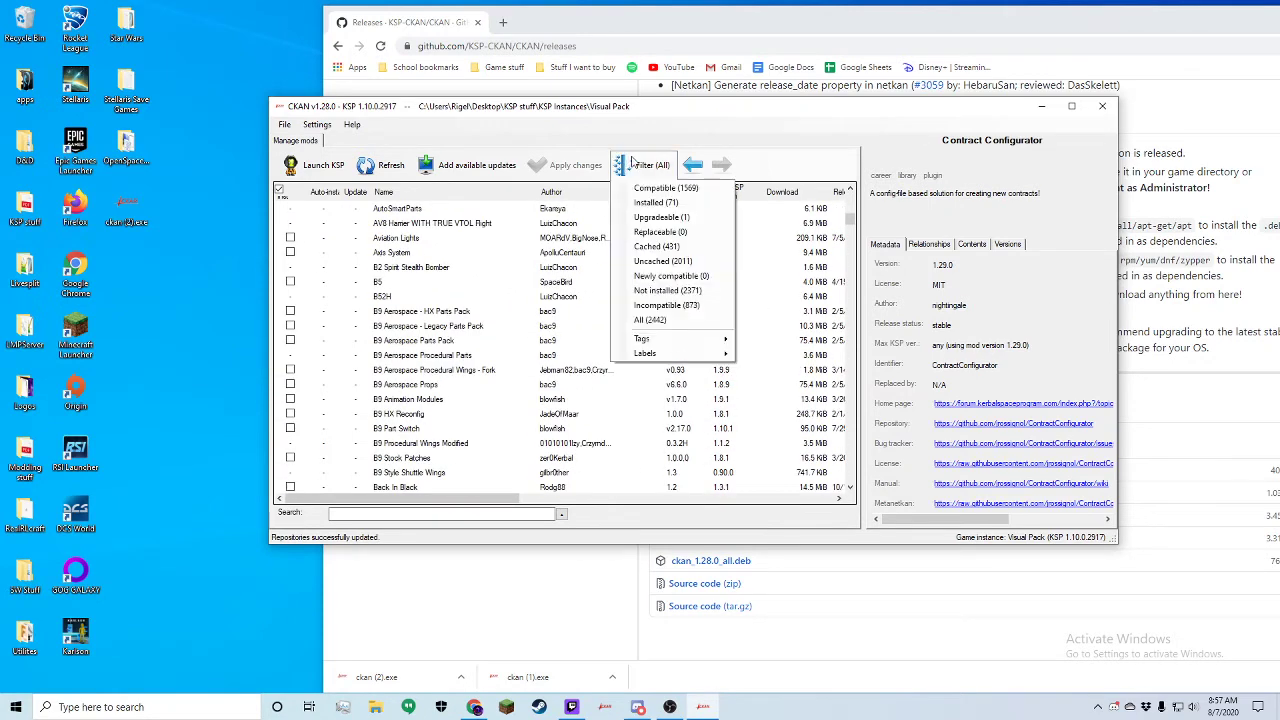
click(708, 190)
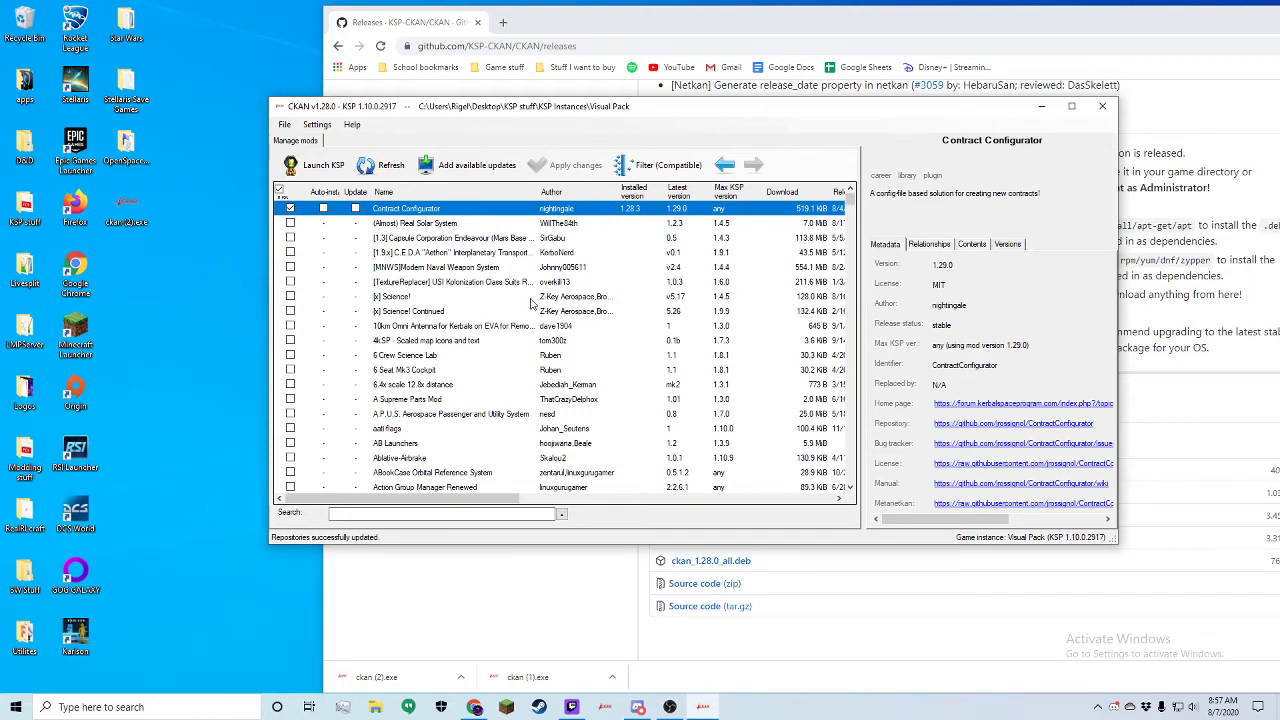
Step: Clear the browser window off the desktop behind the mod manager and skim the compatible mods
drag(1144, 14, 730, 78)
click(1014, 81)
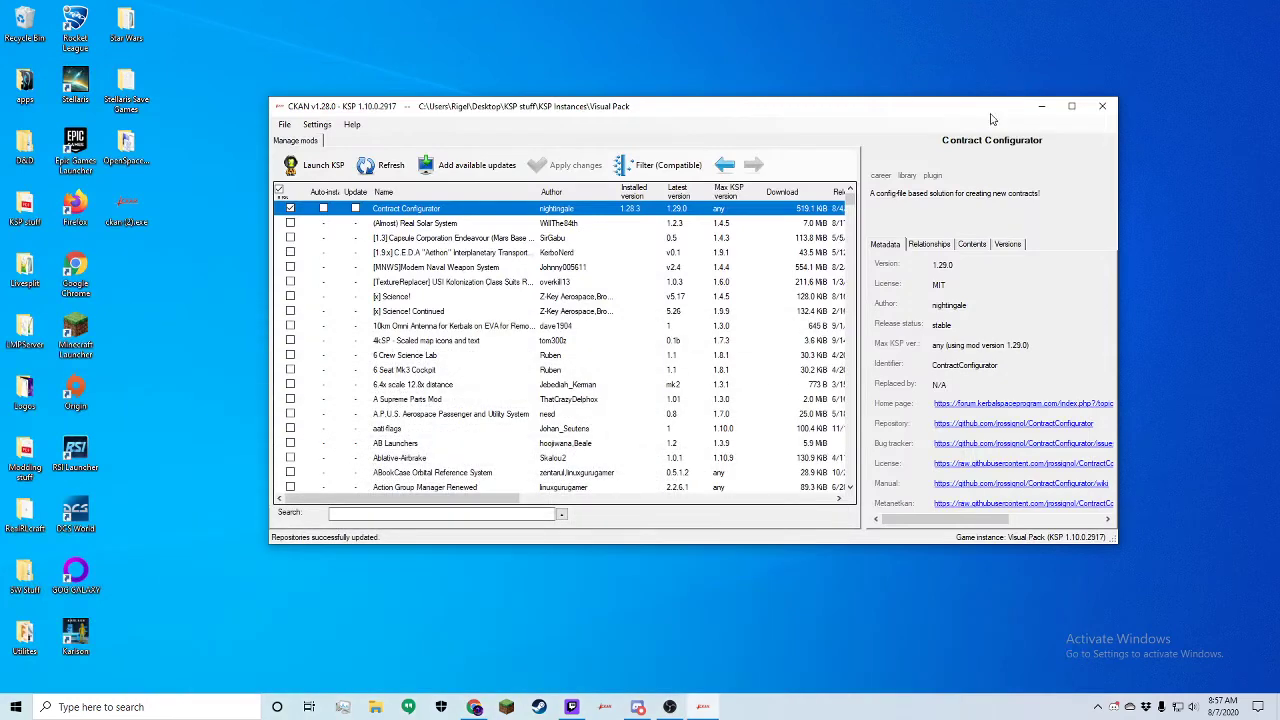
scroll(745, 260, down, 5)
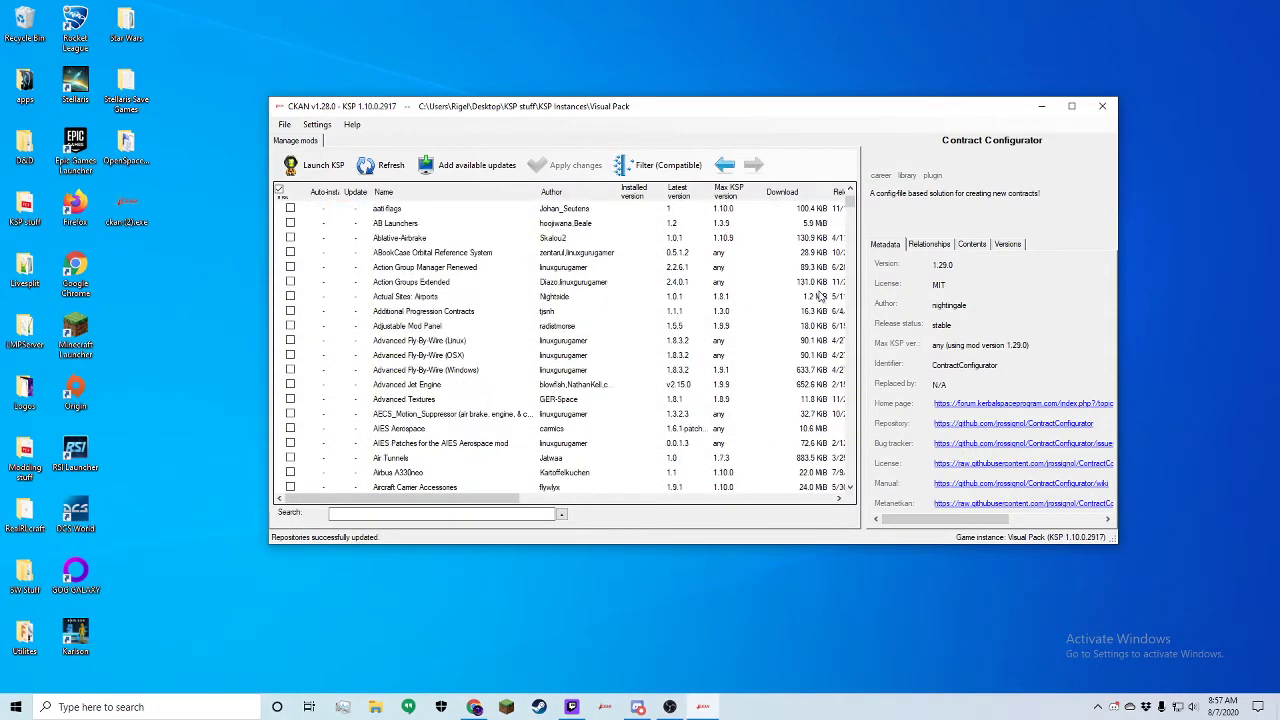
scroll(743, 290, up, 5)
Step: Mark all available updates and apply the changeset to update Contract Configurator
click(500, 170)
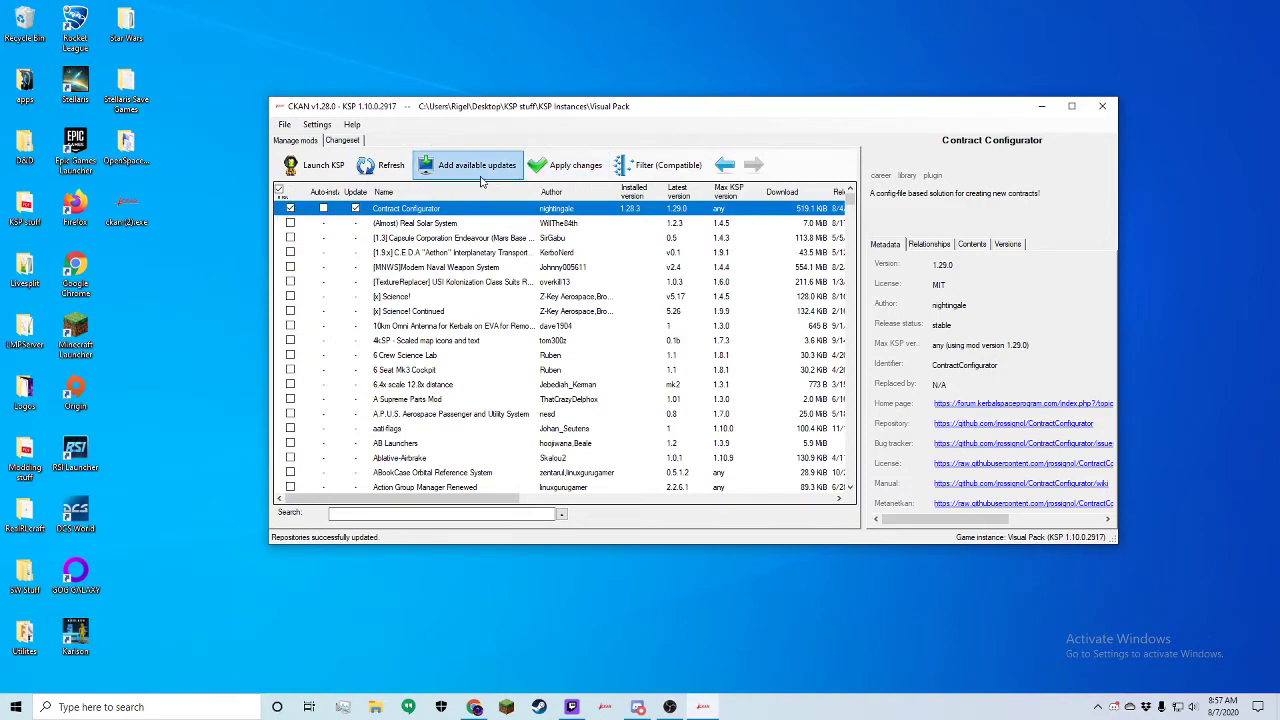
click(565, 165)
click(1089, 512)
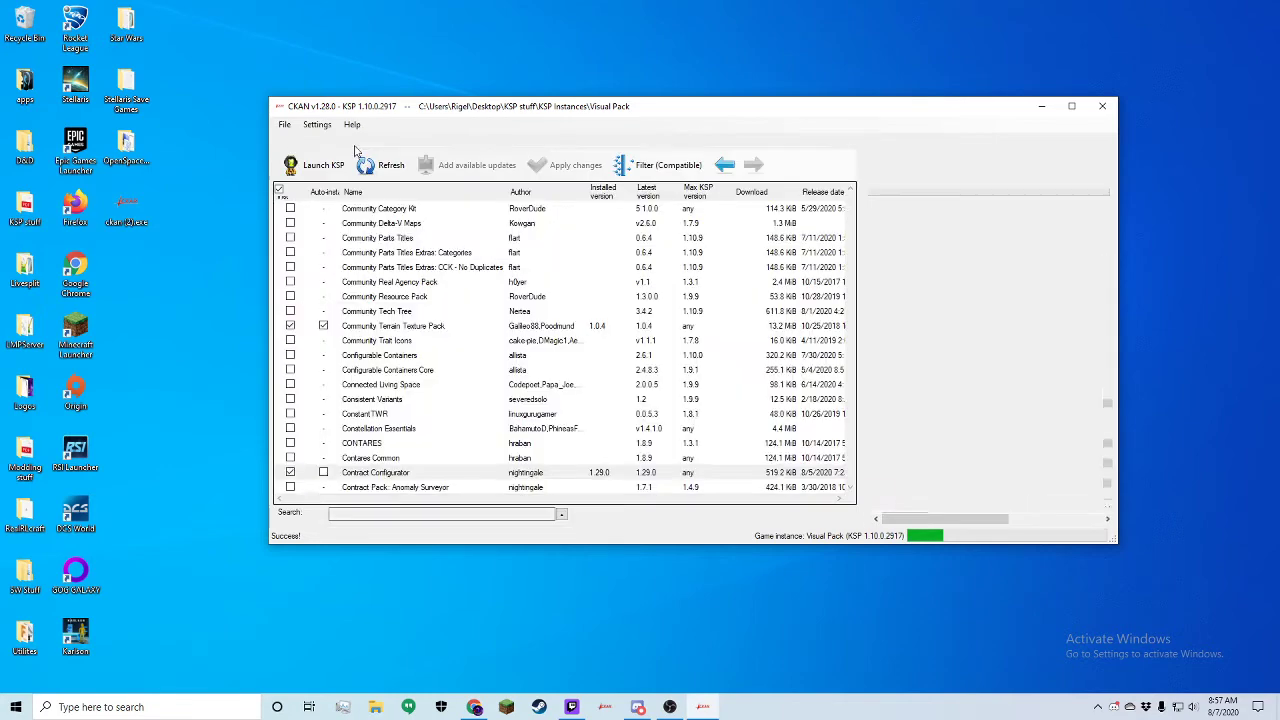
Step: Search the compatible mods for "near f"
click(402, 513)
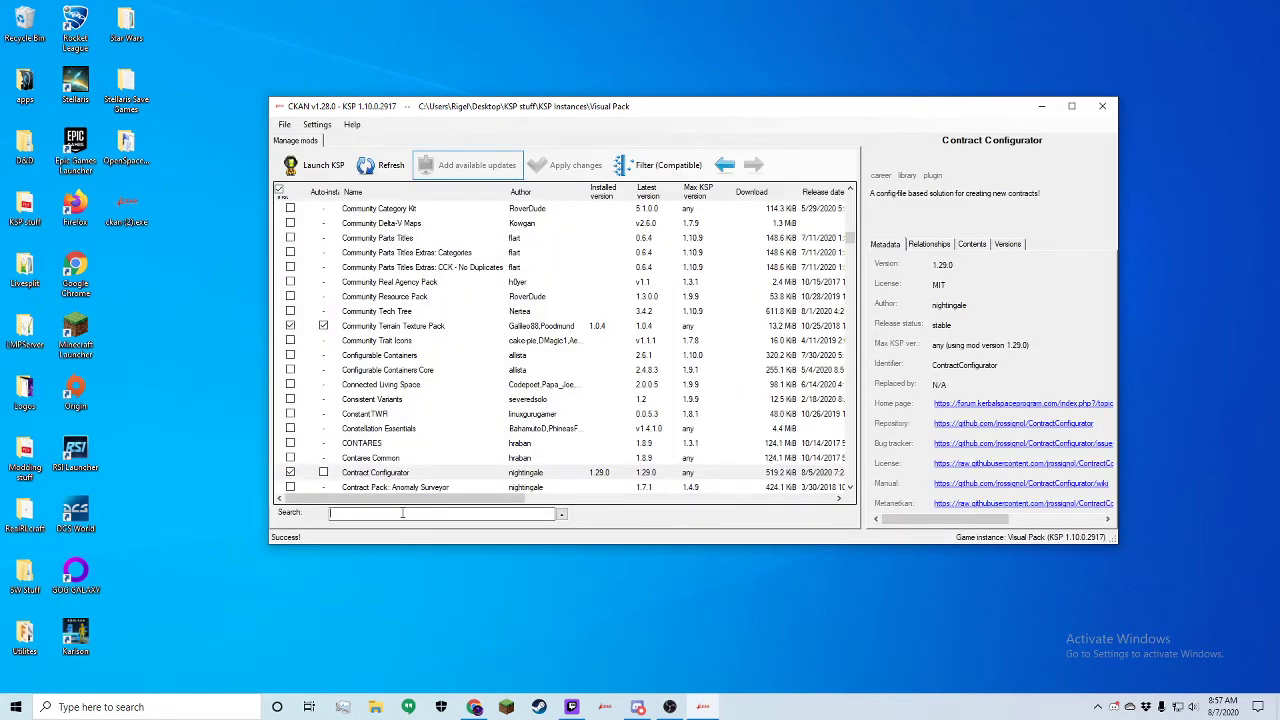
text(ne)
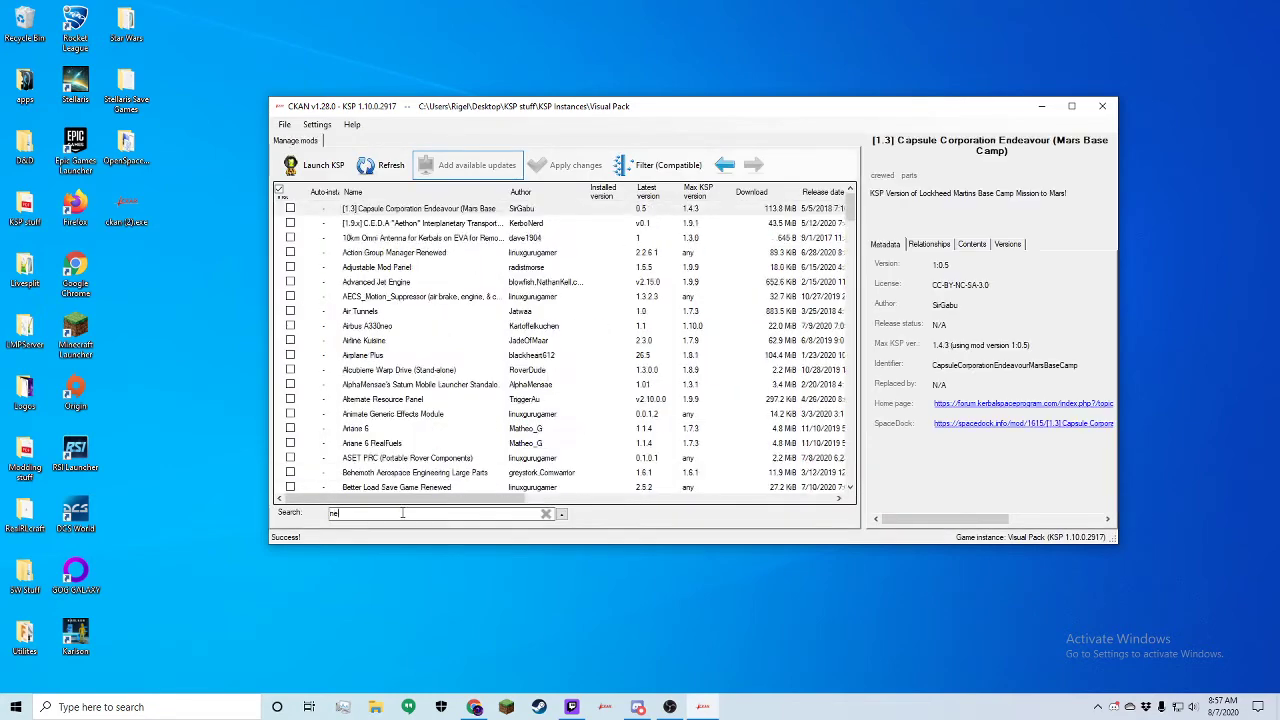
text(arf)
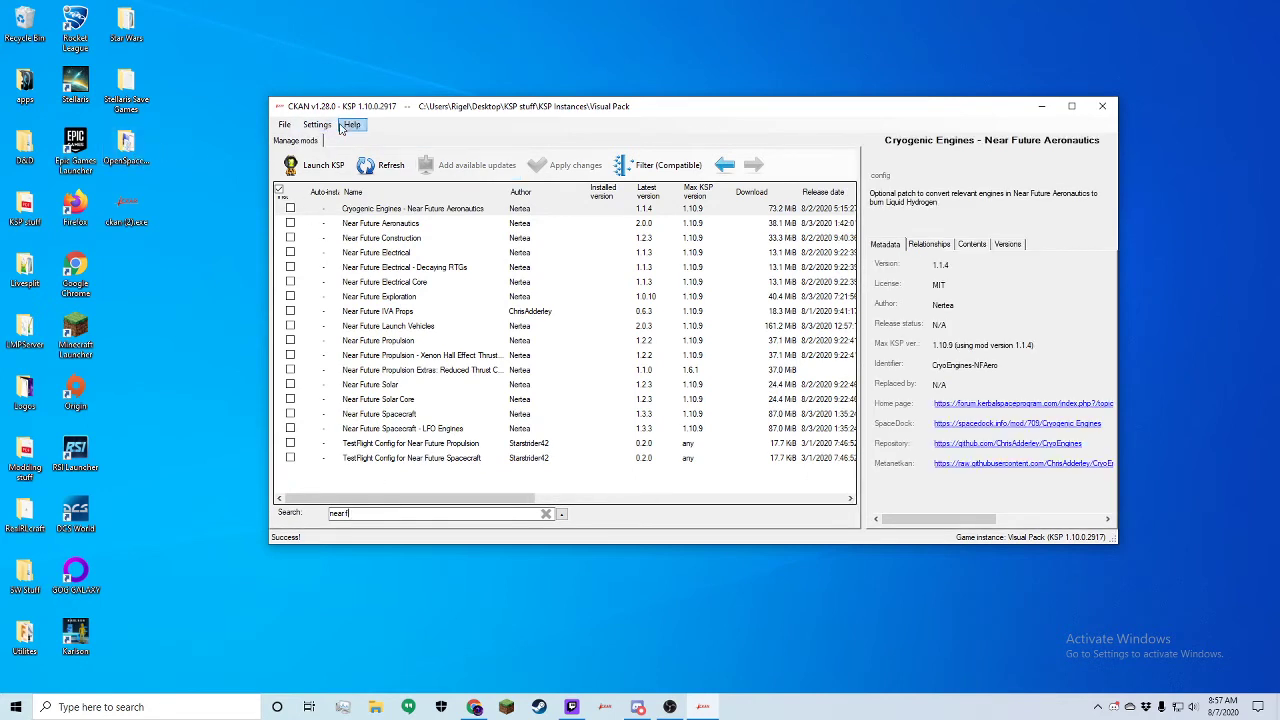
Step: Mark Near Future Launch Vehicles for installation and apply the changeset with its dependencies
click(381, 325)
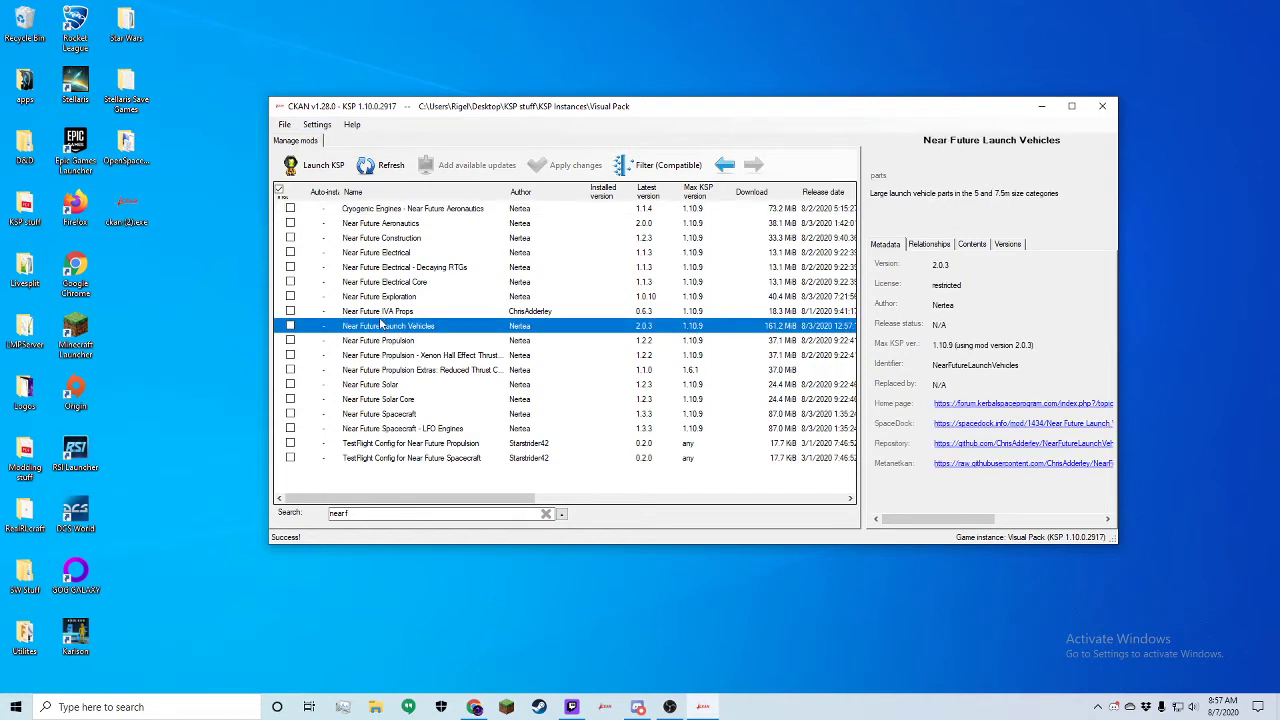
click(290, 326)
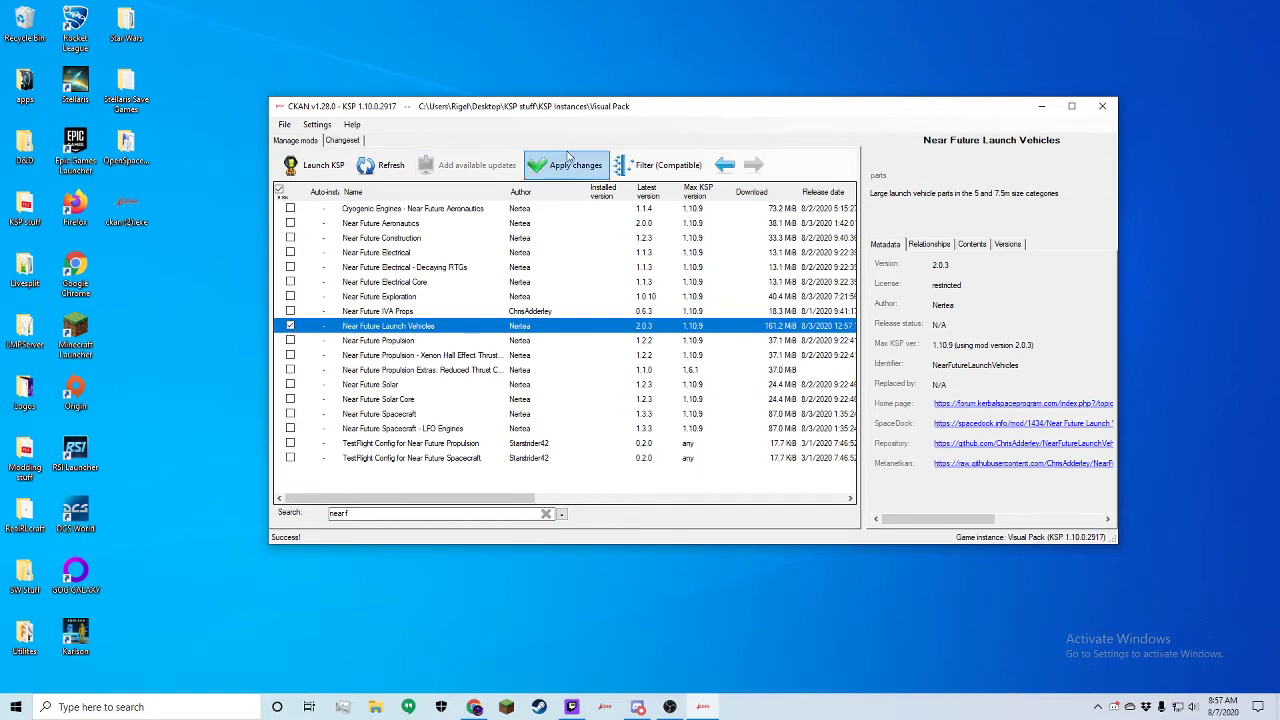
click(578, 164)
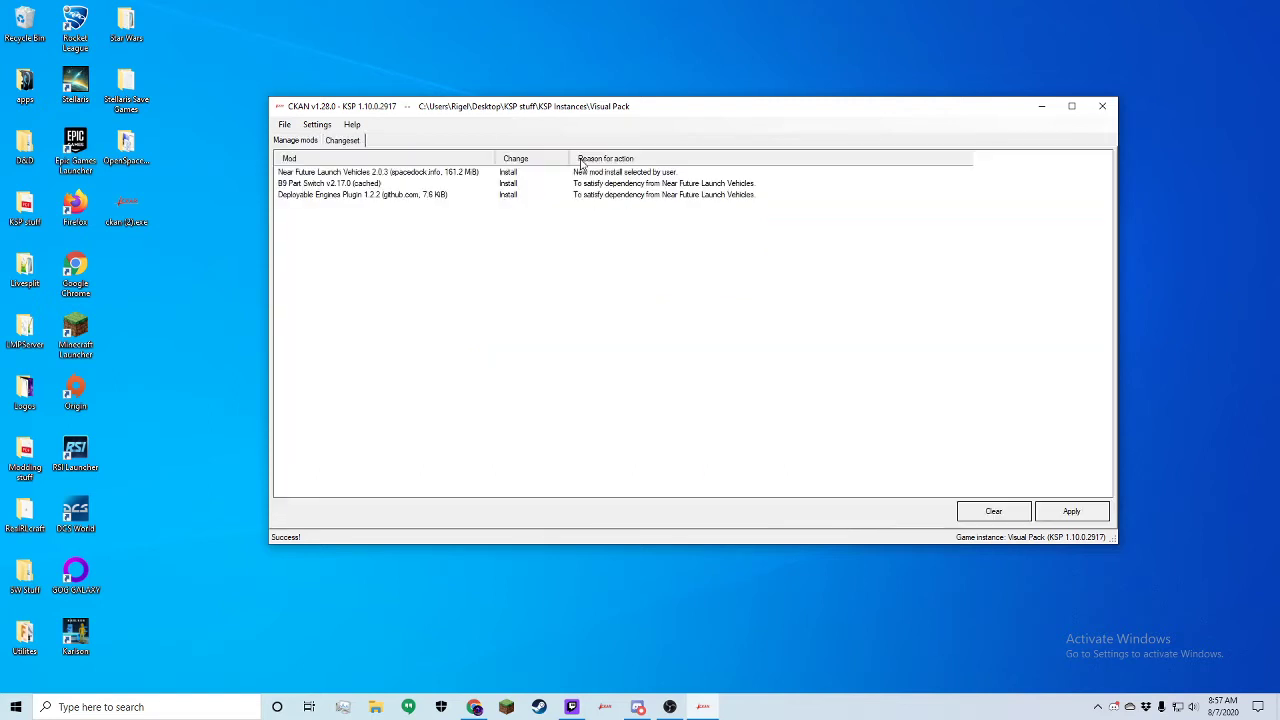
click(1073, 513)
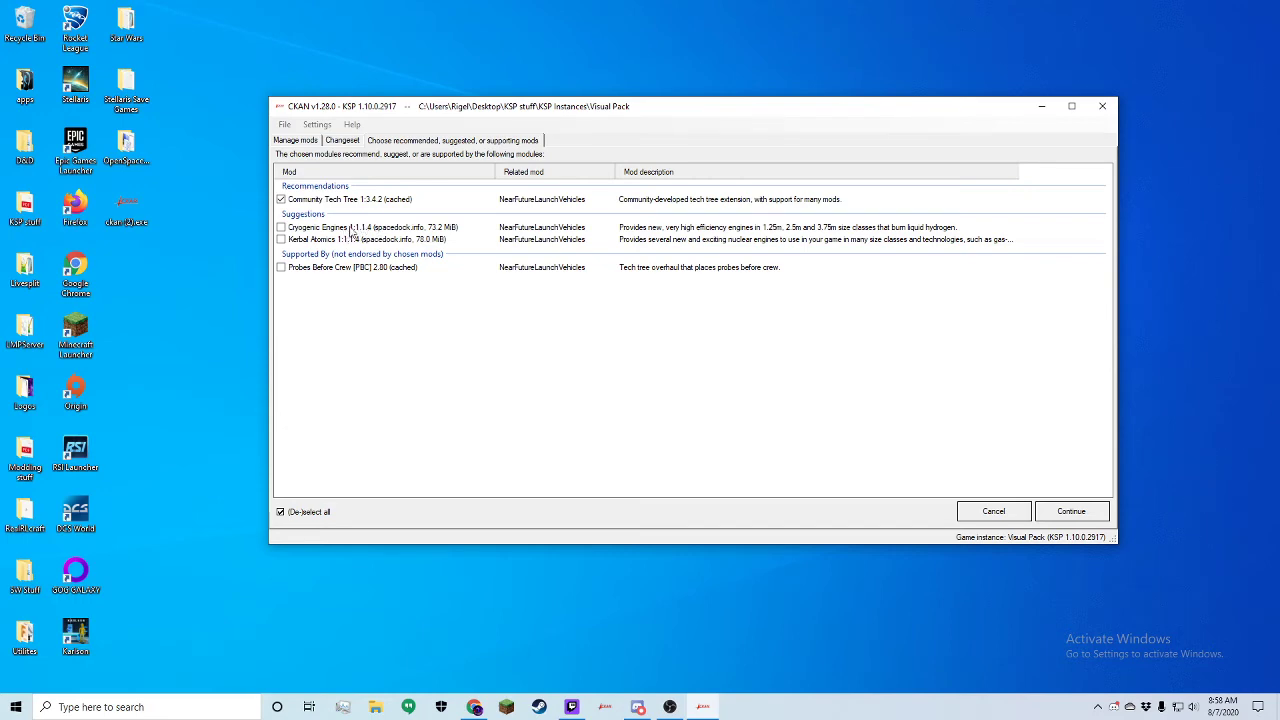
Step: Review Cryogenic Engines and the relationships of Probes Before Crew, and continue the installation with only the recommended Community Tech Tree added
click(352, 228)
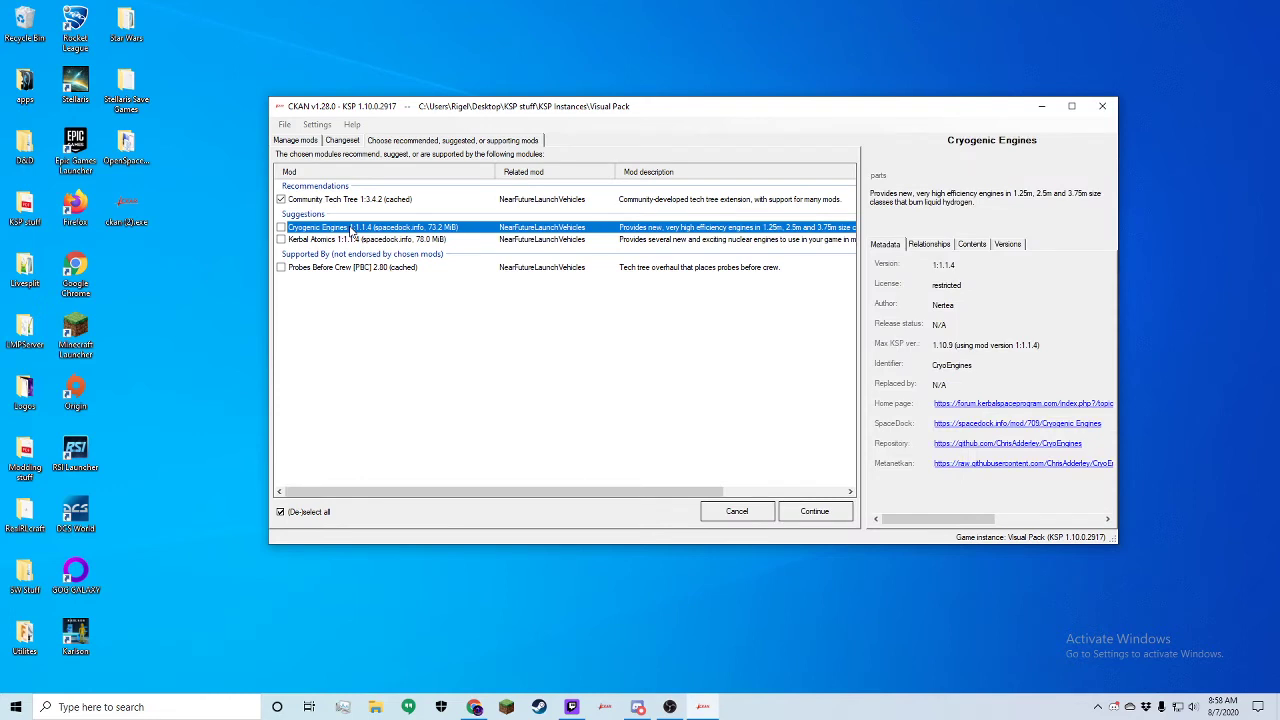
click(388, 268)
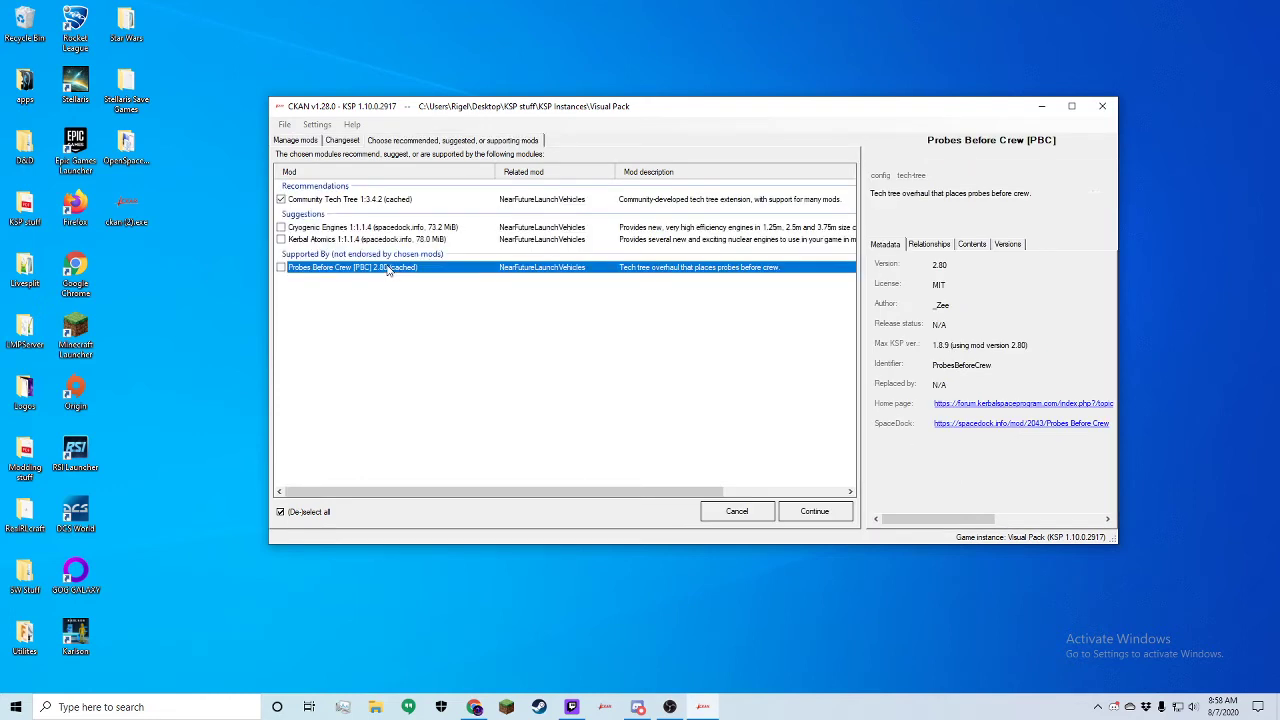
click(921, 246)
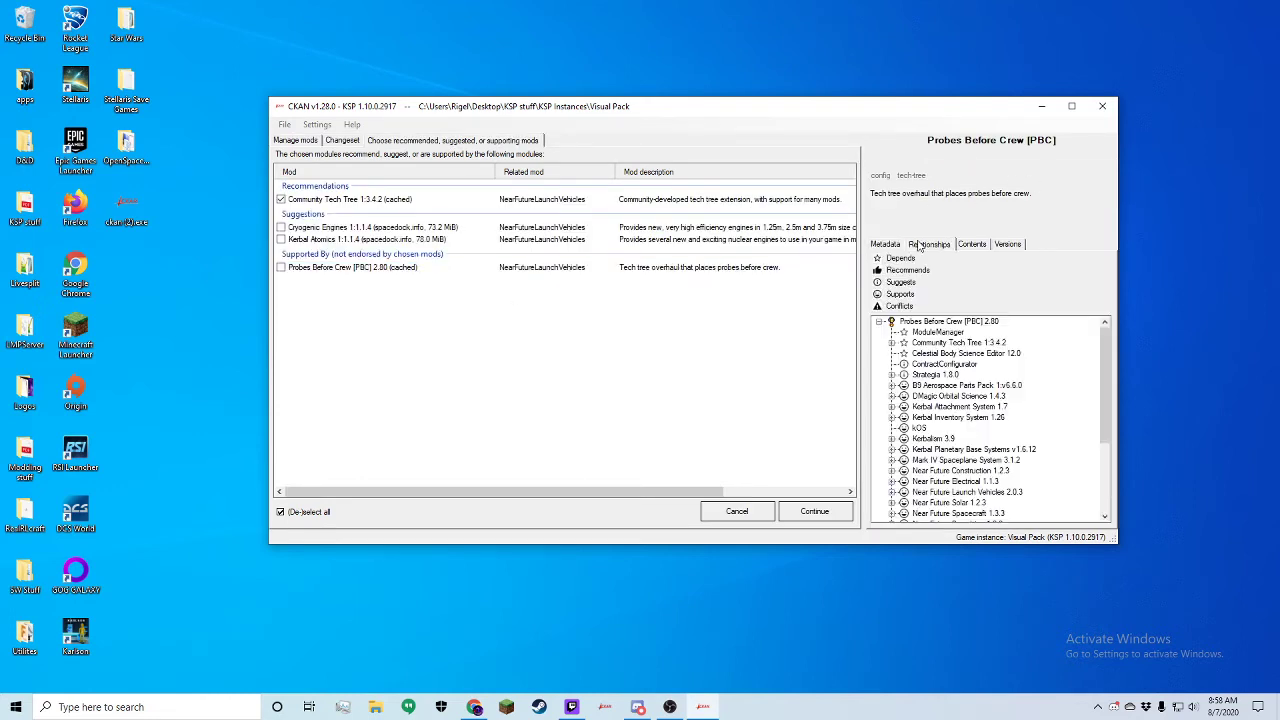
scroll(990, 440, down, 4)
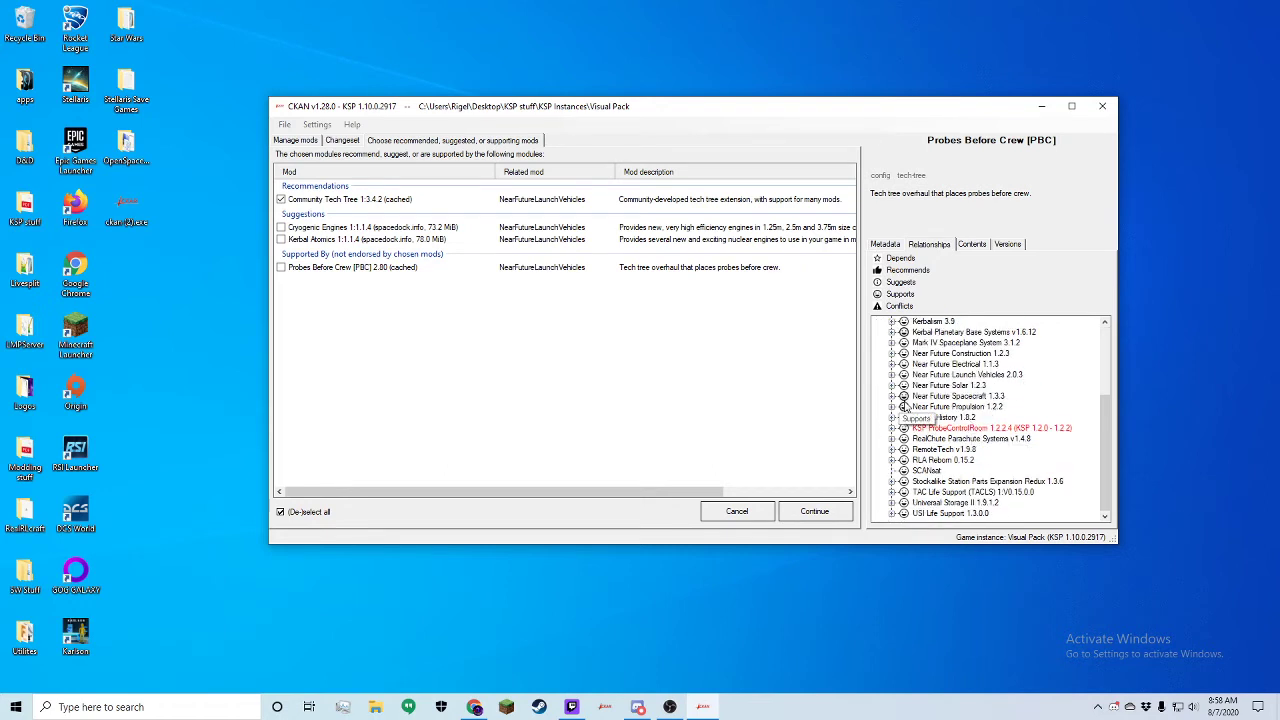
scroll(905, 407, up, 4)
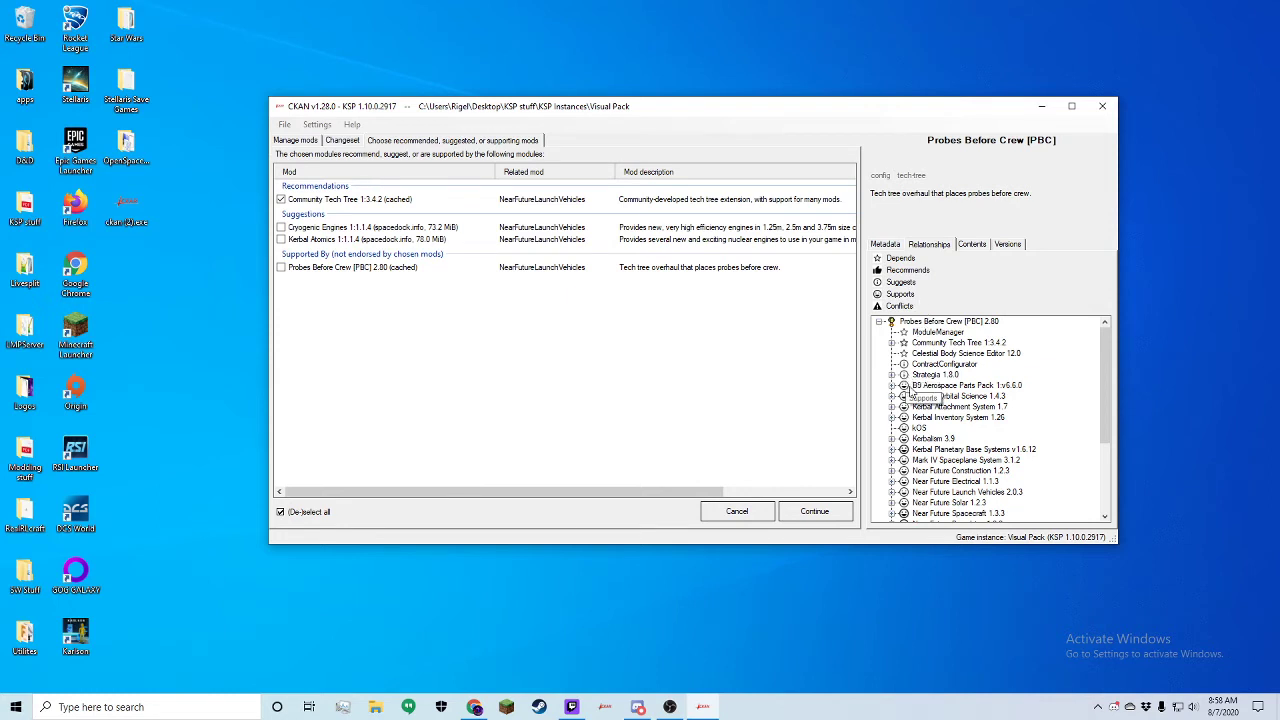
scroll(906, 398, down, 4)
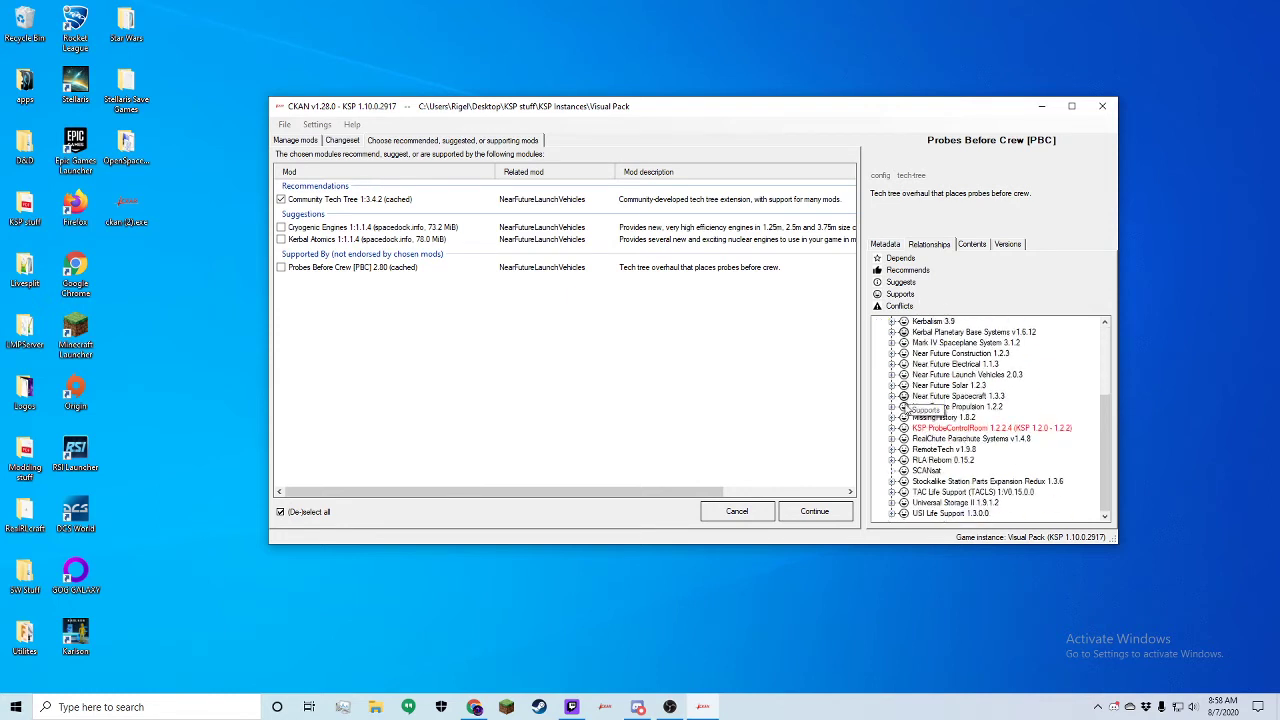
click(812, 511)
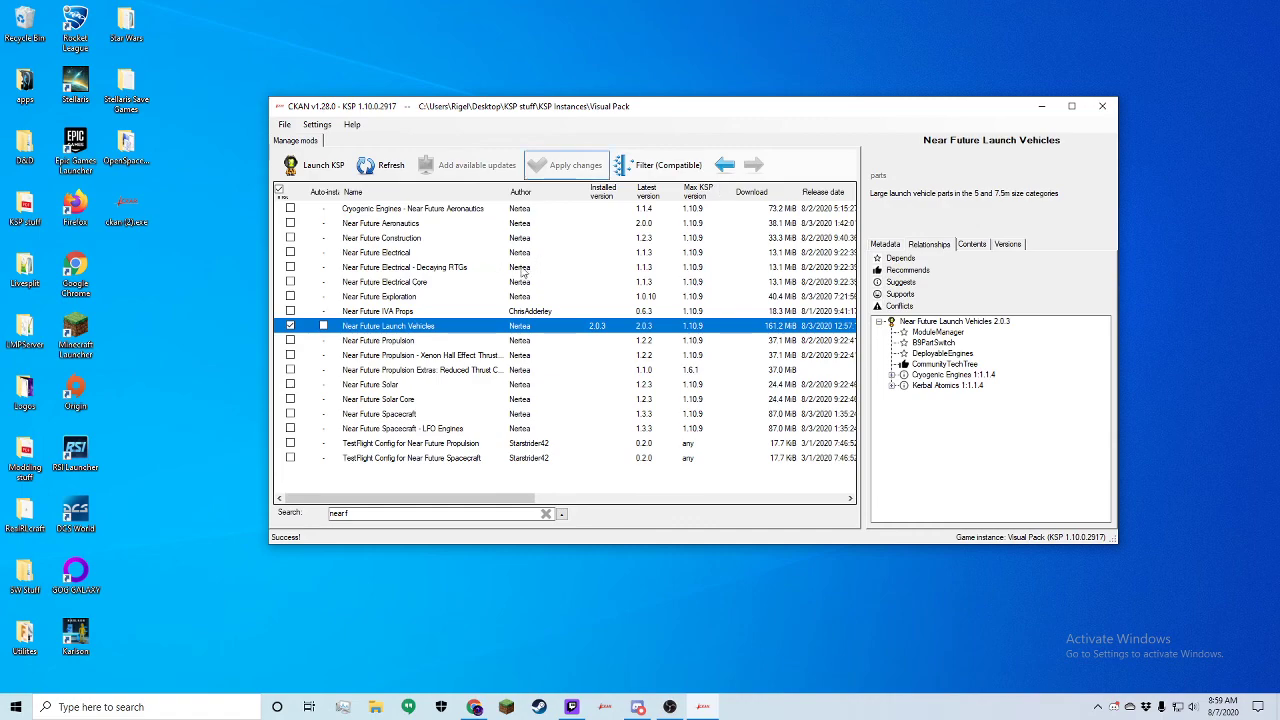
Step: Clear the mod search, filter the list to installed mods, and look through it from the beginning
click(546, 513)
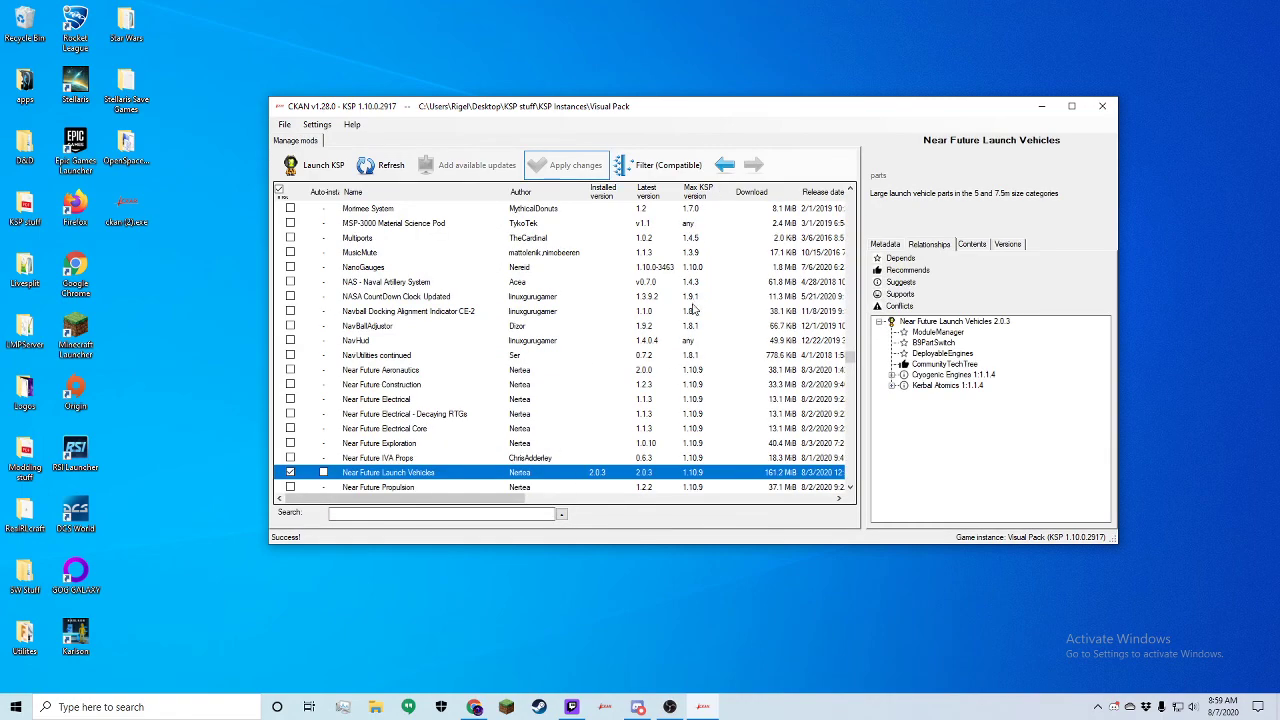
scroll(698, 302, up, 3)
scroll(698, 302, up, 3)
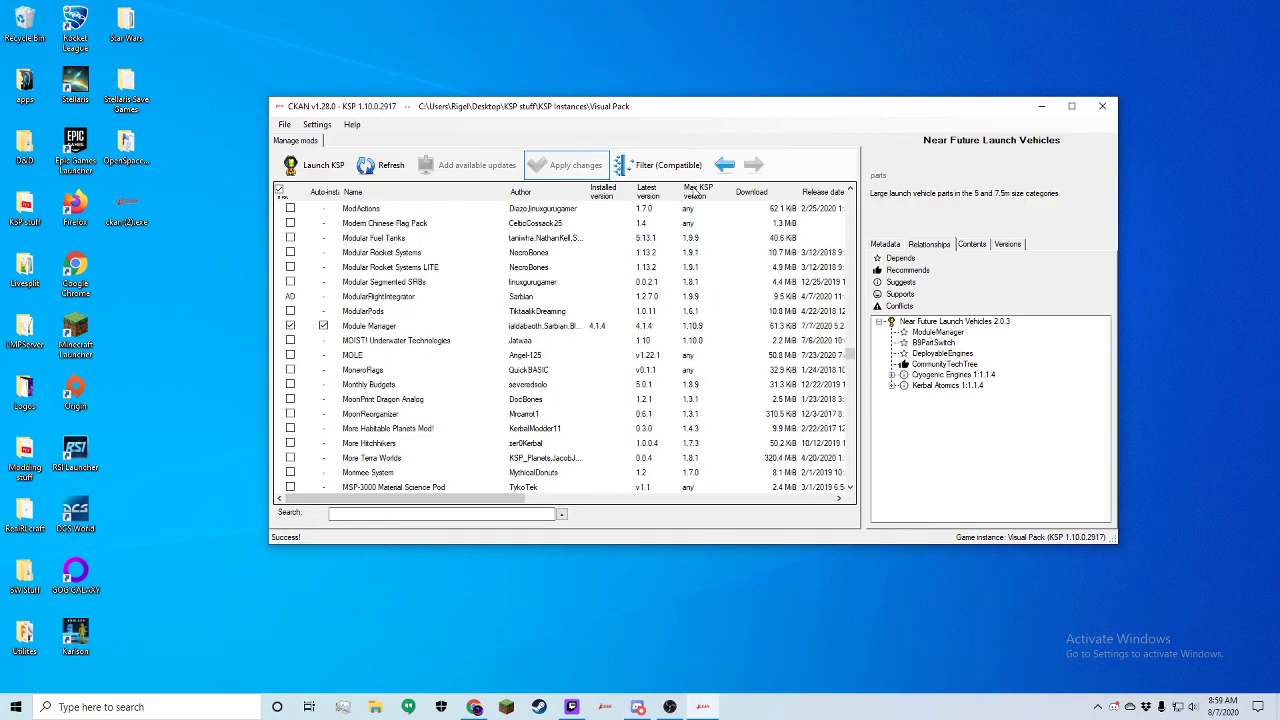
click(668, 167)
click(668, 203)
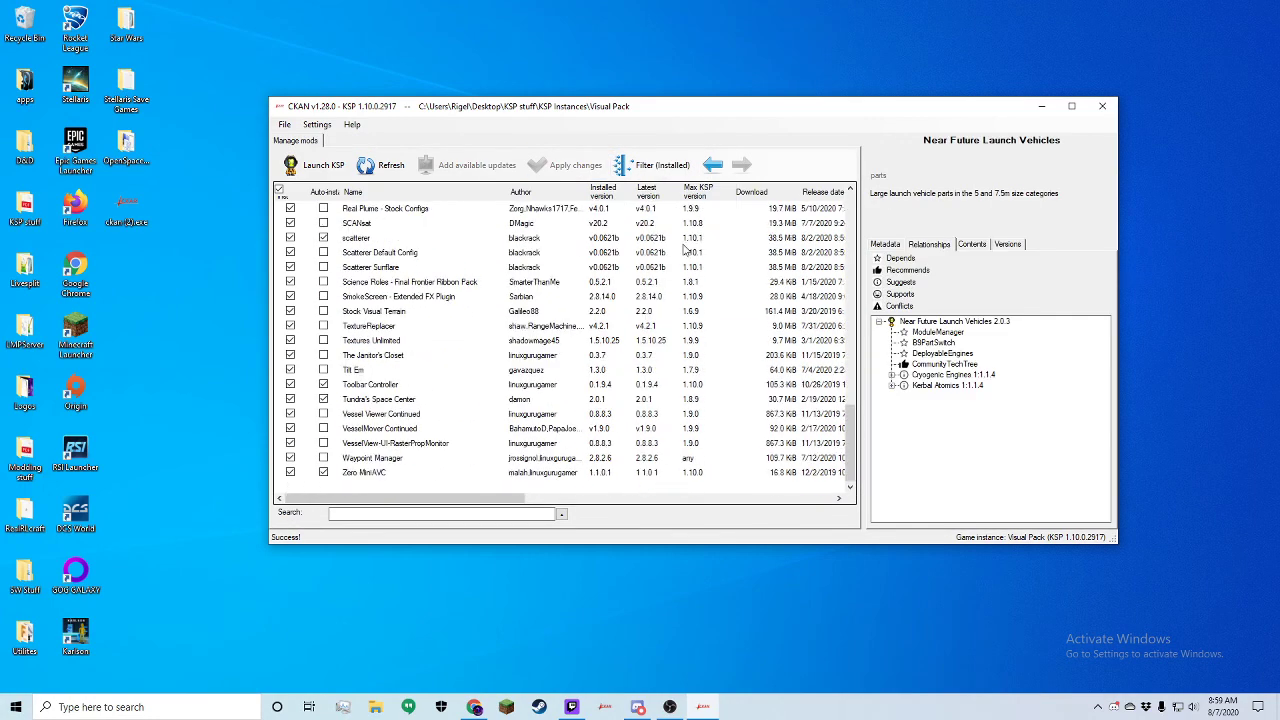
scroll(776, 283, up, 10)
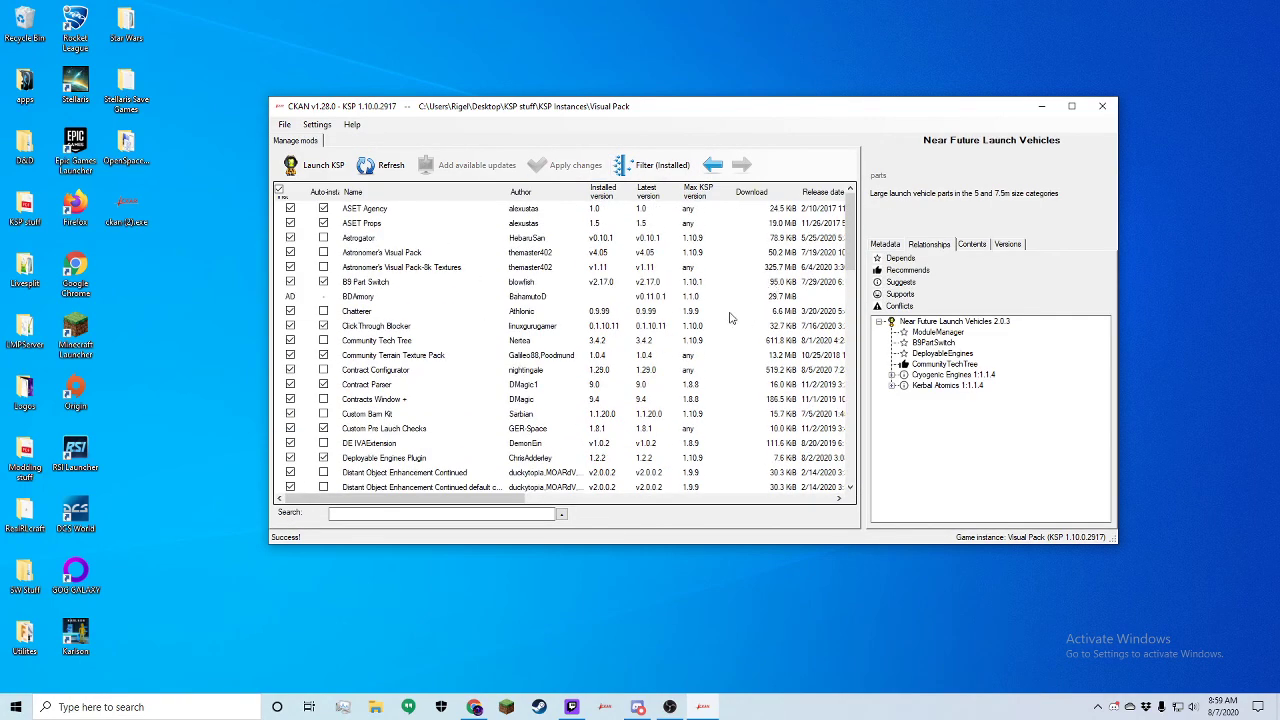